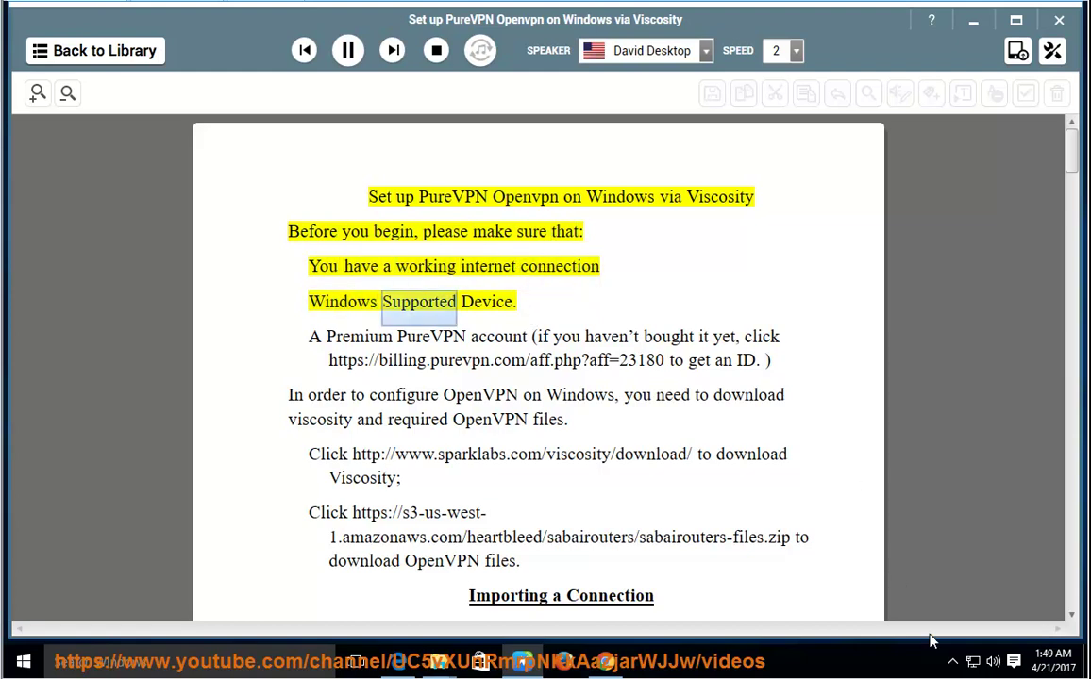
Check the network connection status, then return to the plain desktop
click(973, 662)
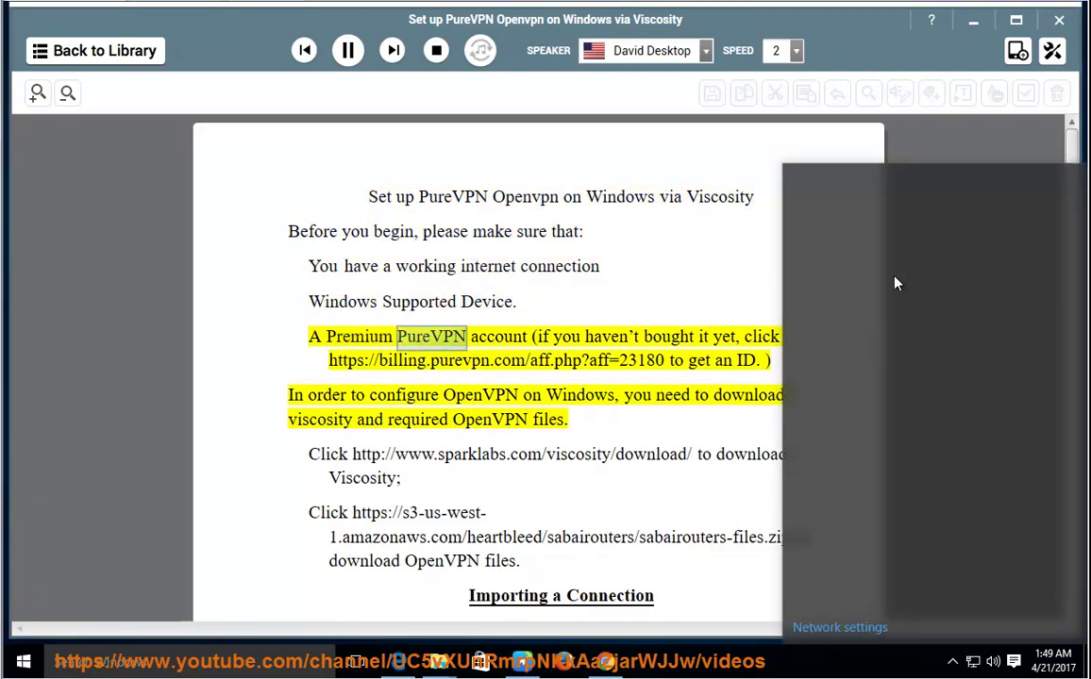
click(680, 381)
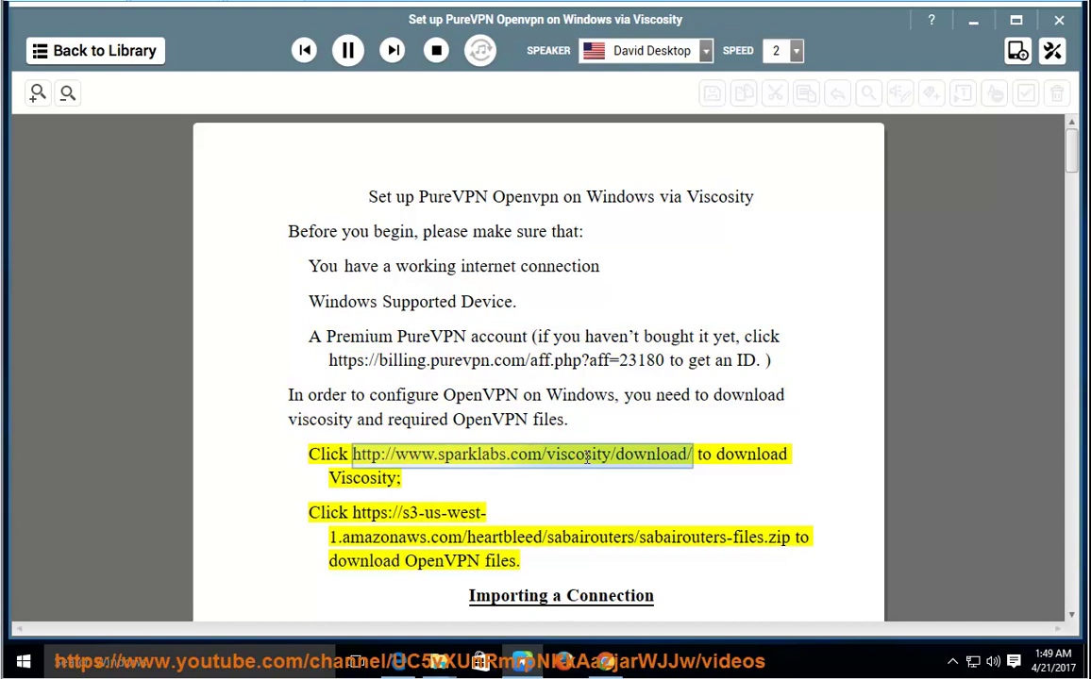
click(1086, 658)
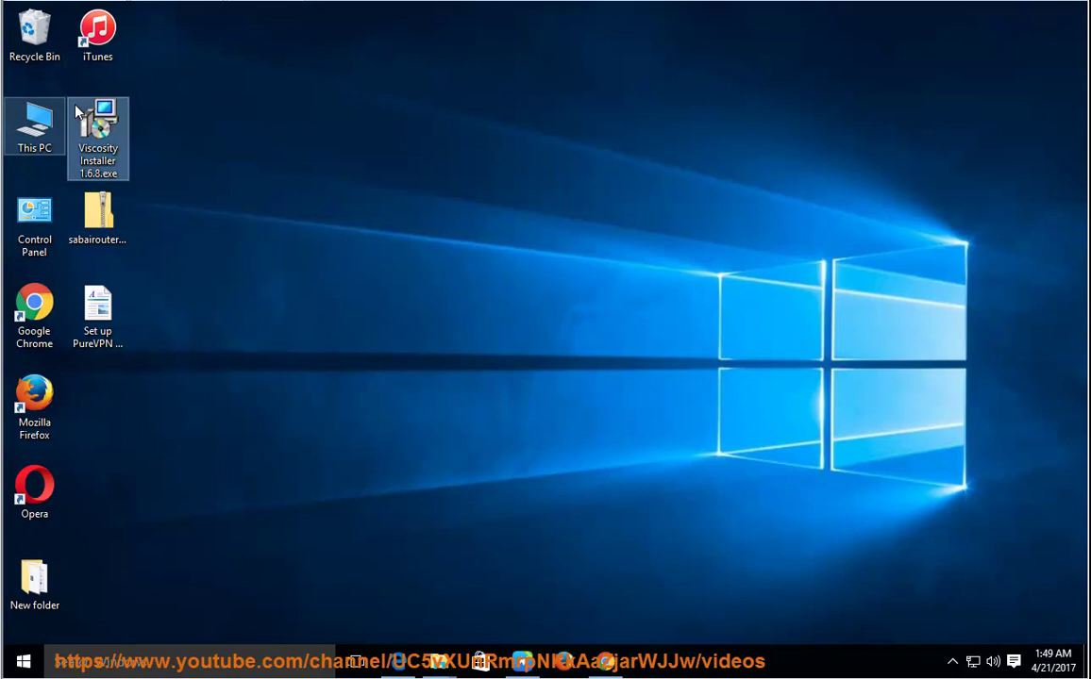
Confirm the Viscosity Installer's sha1 and sha256 digital signatures are from SparkLabs Pty Ltd
right_click(95, 118)
click(162, 403)
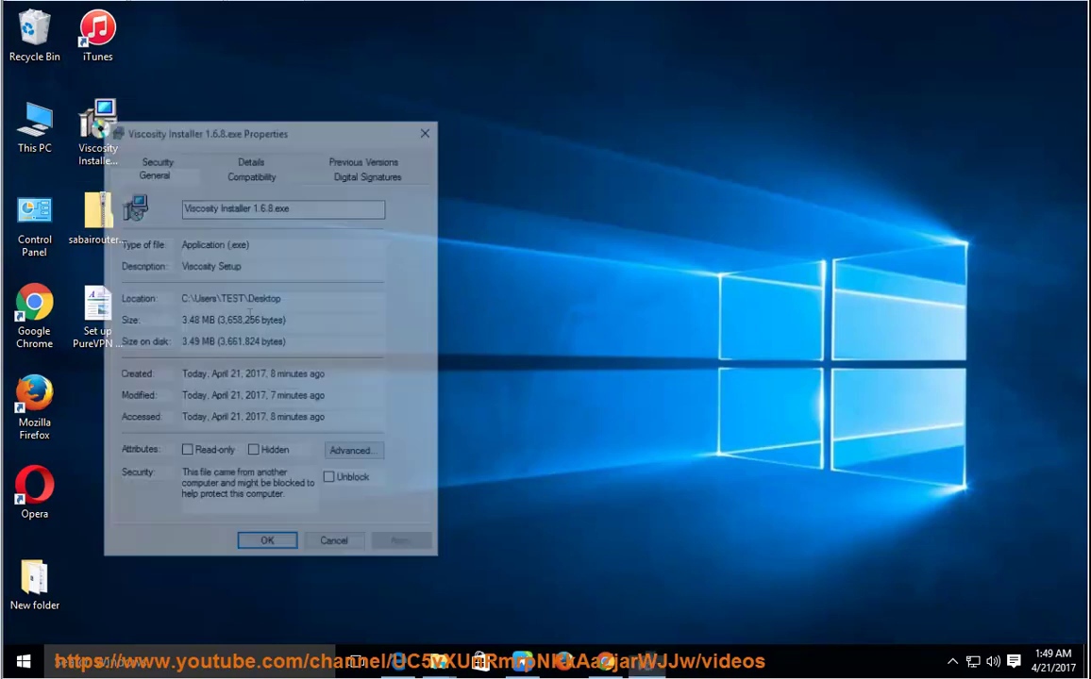
drag(281, 132, 483, 133)
click(573, 172)
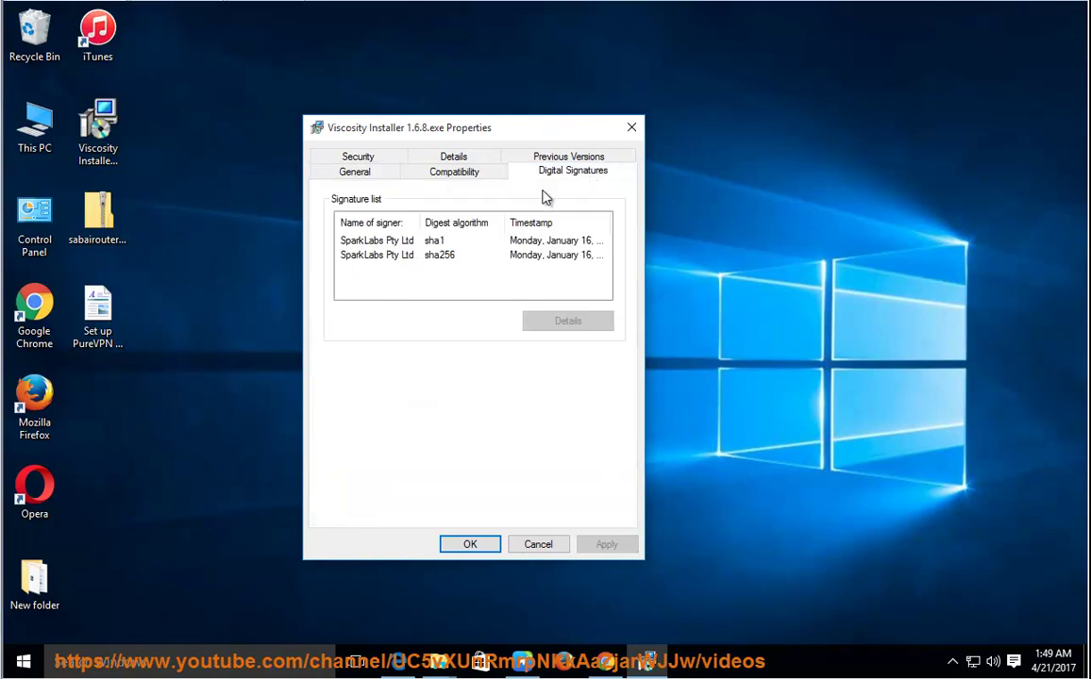
click(378, 241)
click(373, 254)
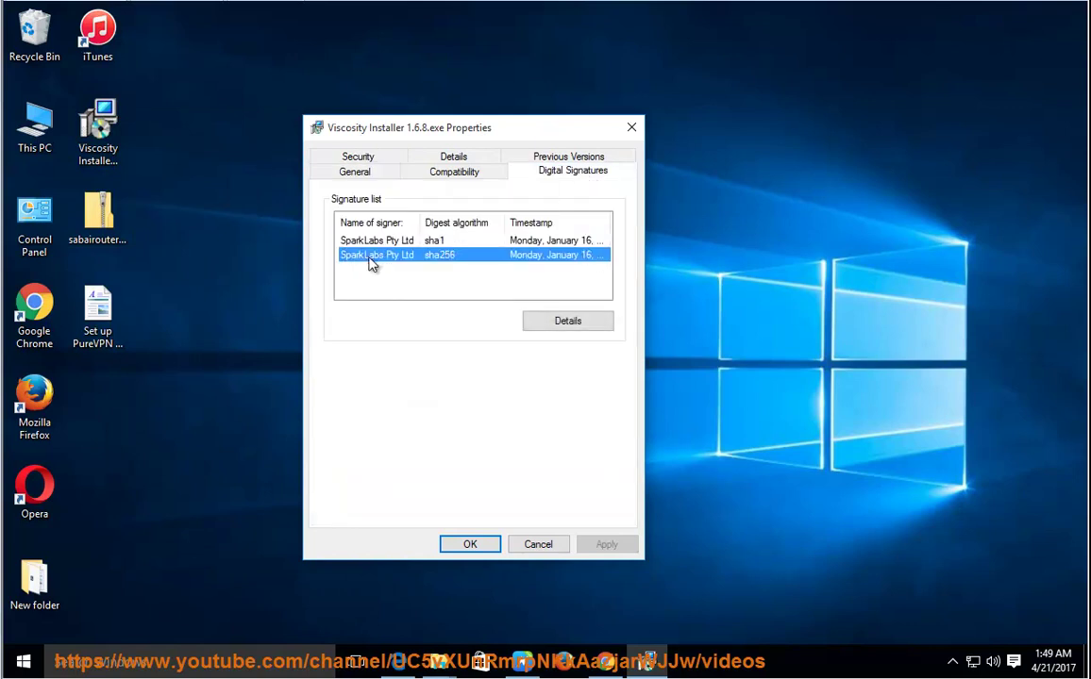
click(629, 128)
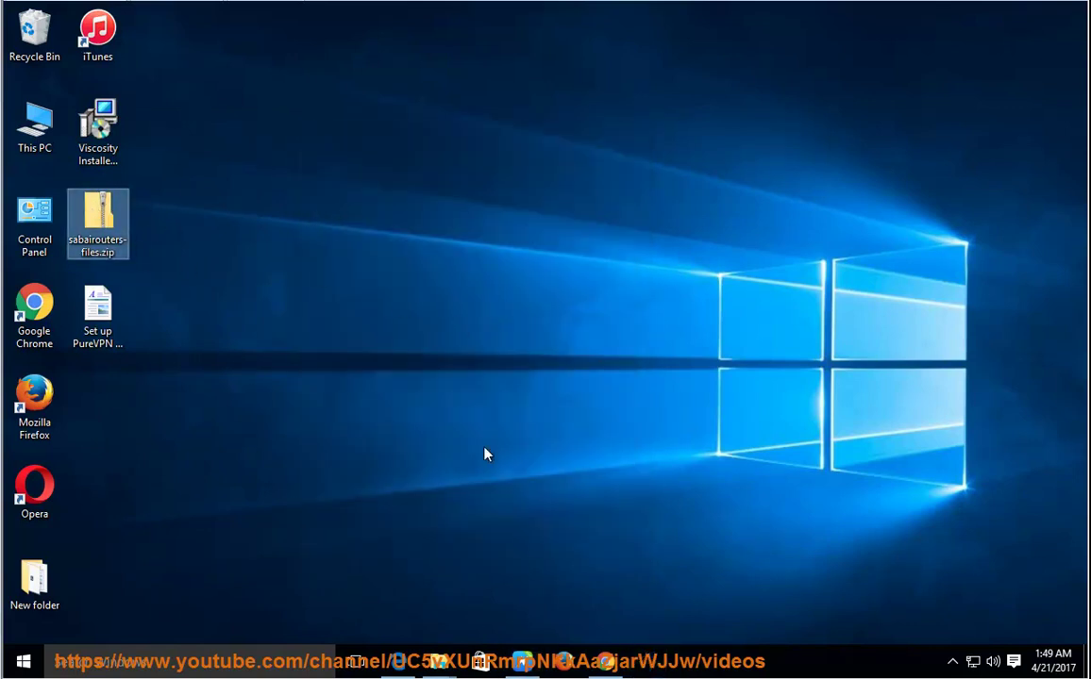
key(alt+Tab)
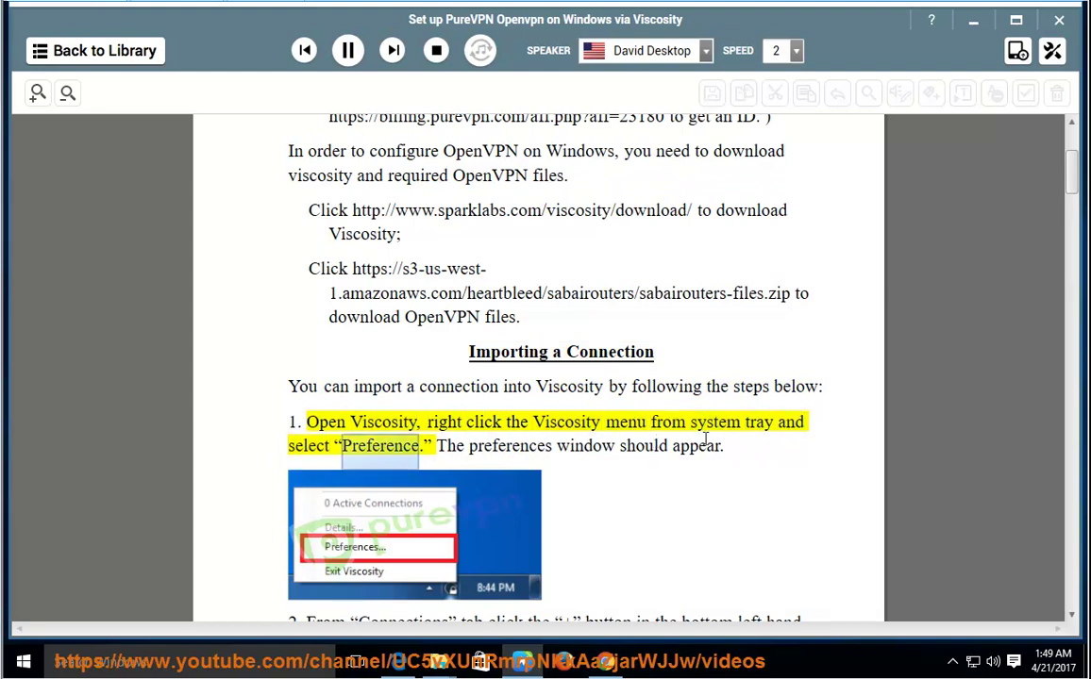
Pause the NaturalReader narration after step 1 on opening Viscosity's preferences
click(348, 52)
Run the Viscosity installer as administrator and allow it to make changes
click(973, 20)
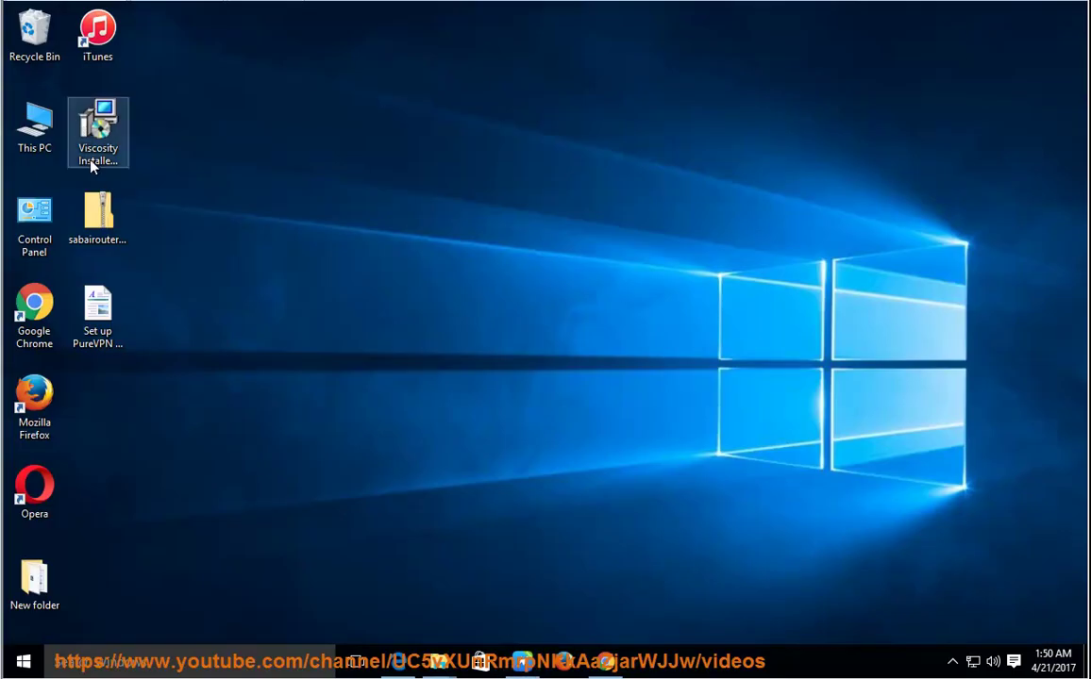
right_click(104, 132)
click(170, 156)
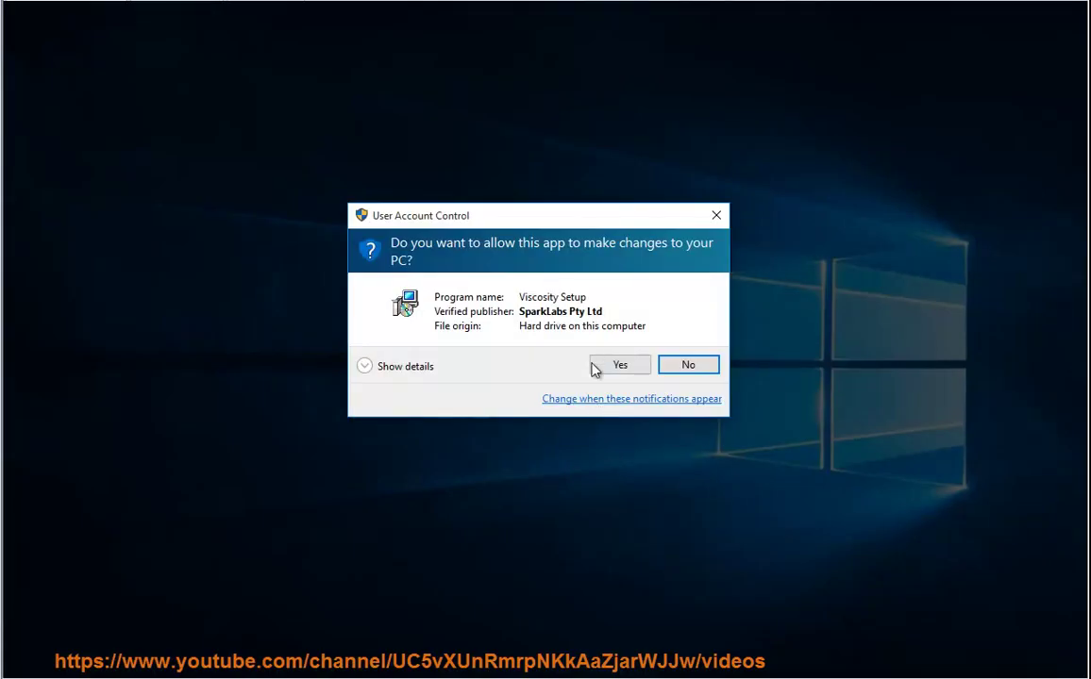
click(593, 366)
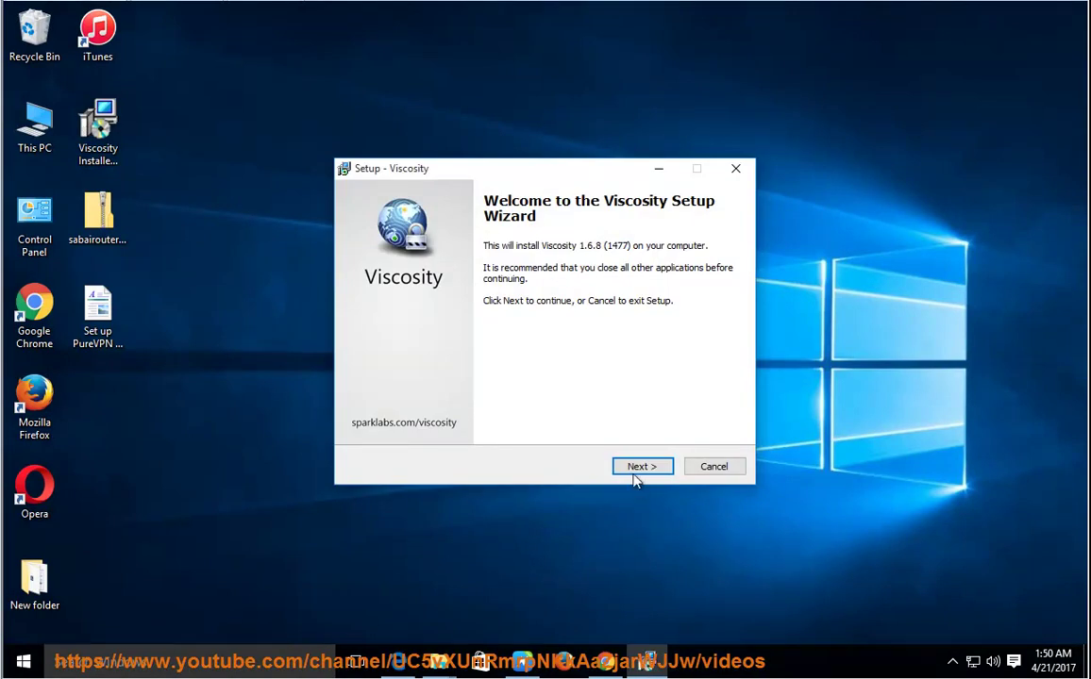
Accept the license and install to C:\Program Files\Viscosity with a desktop shortcut, then launch
click(638, 468)
click(446, 416)
click(638, 466)
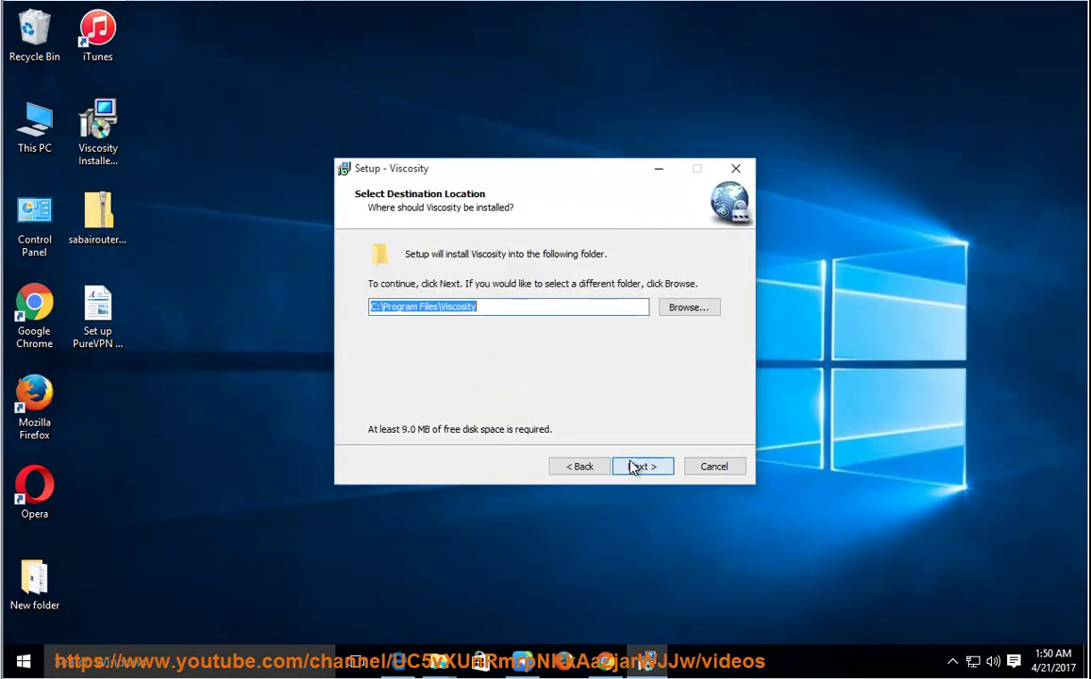
click(632, 468)
click(632, 468)
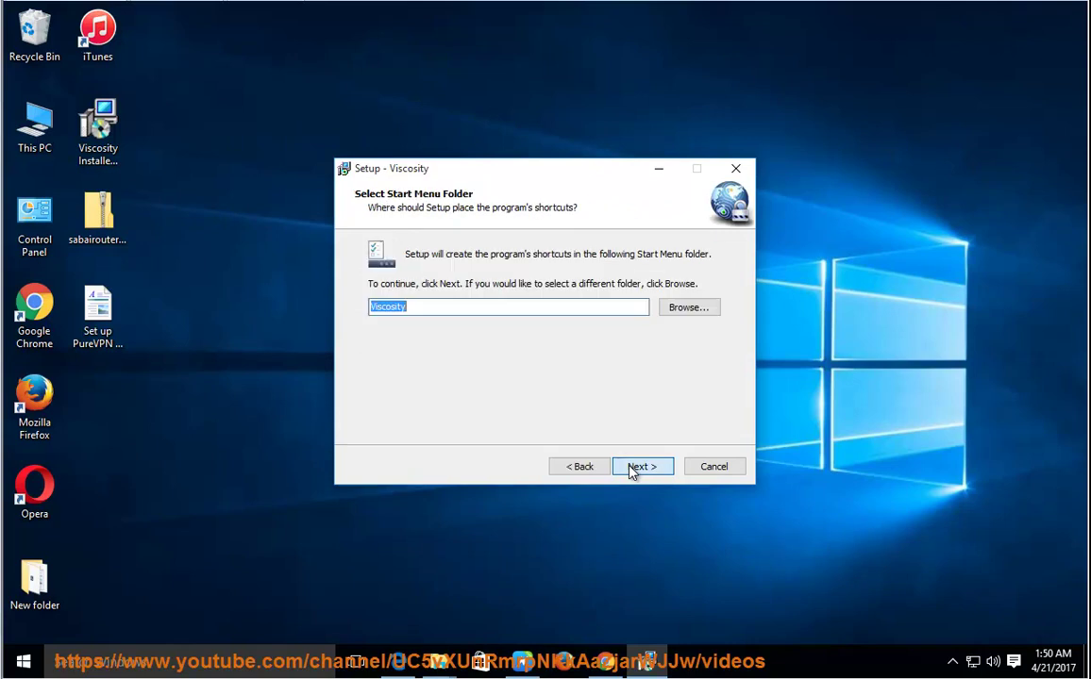
click(633, 468)
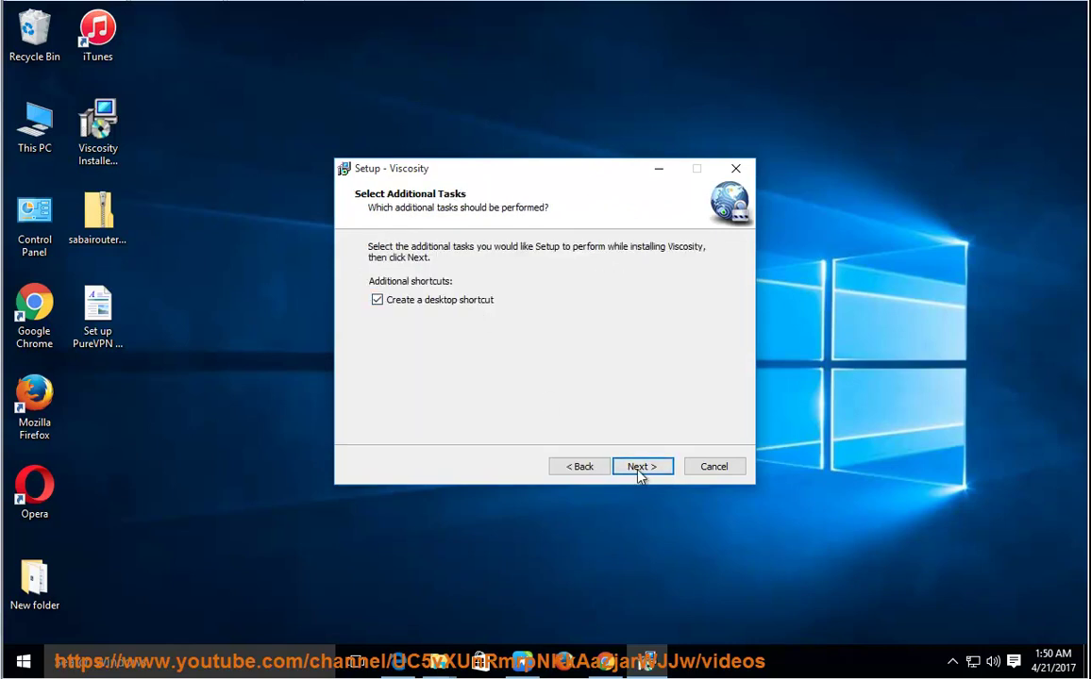
click(646, 473)
click(634, 467)
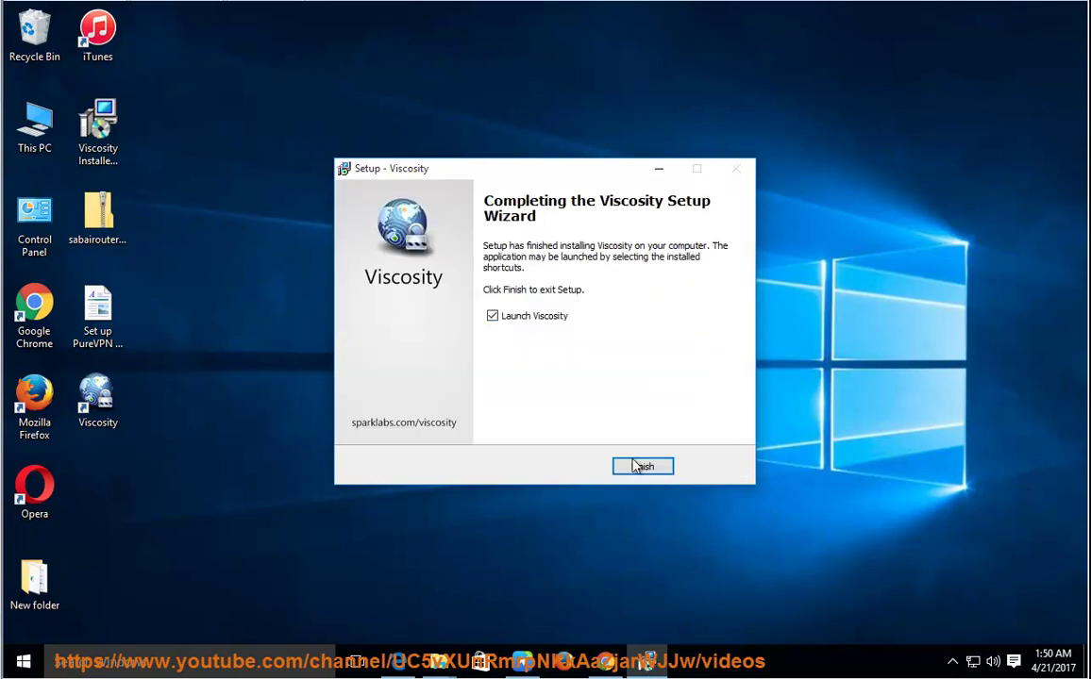
click(636, 466)
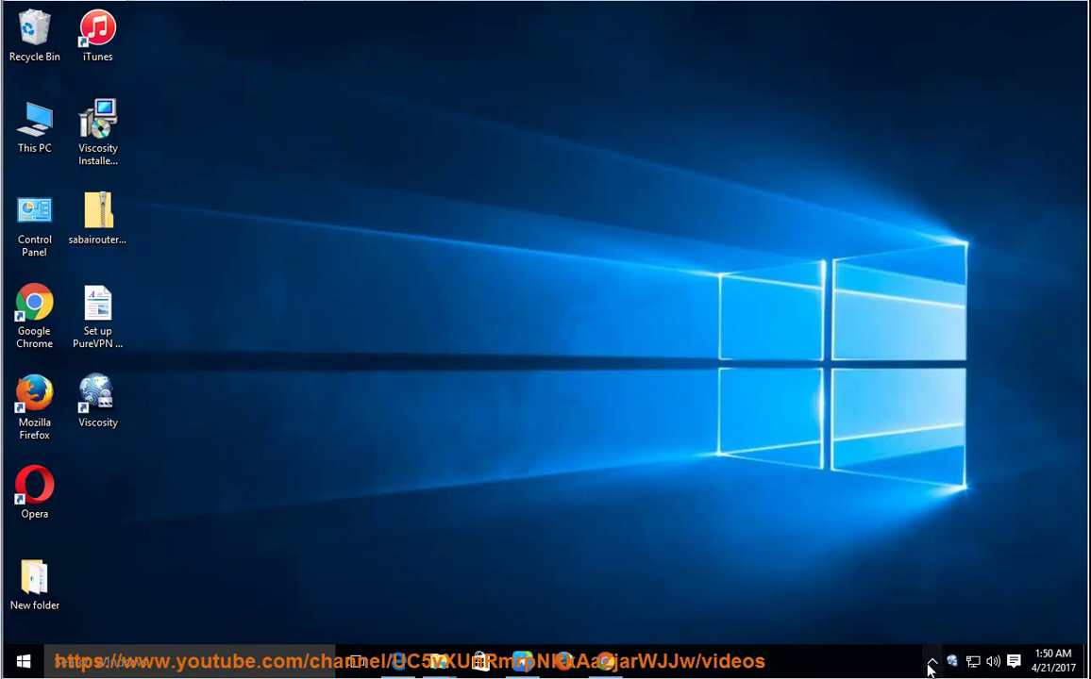
Close the Welcome to Viscosity window and open Preferences from Viscosity's tray icon
click(933, 662)
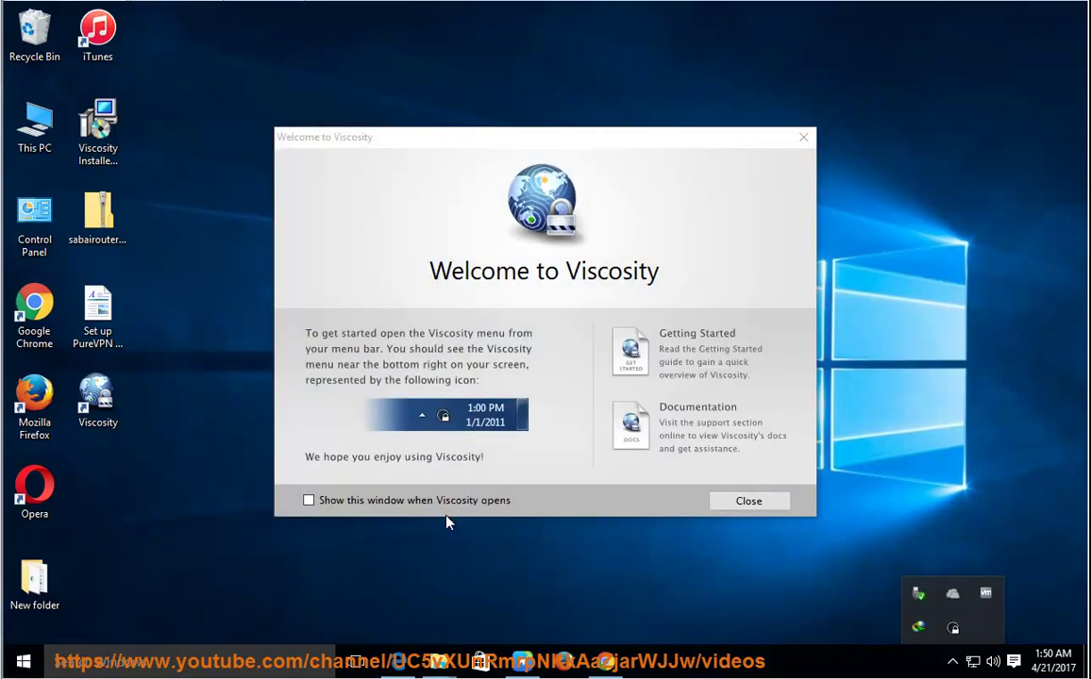
click(769, 510)
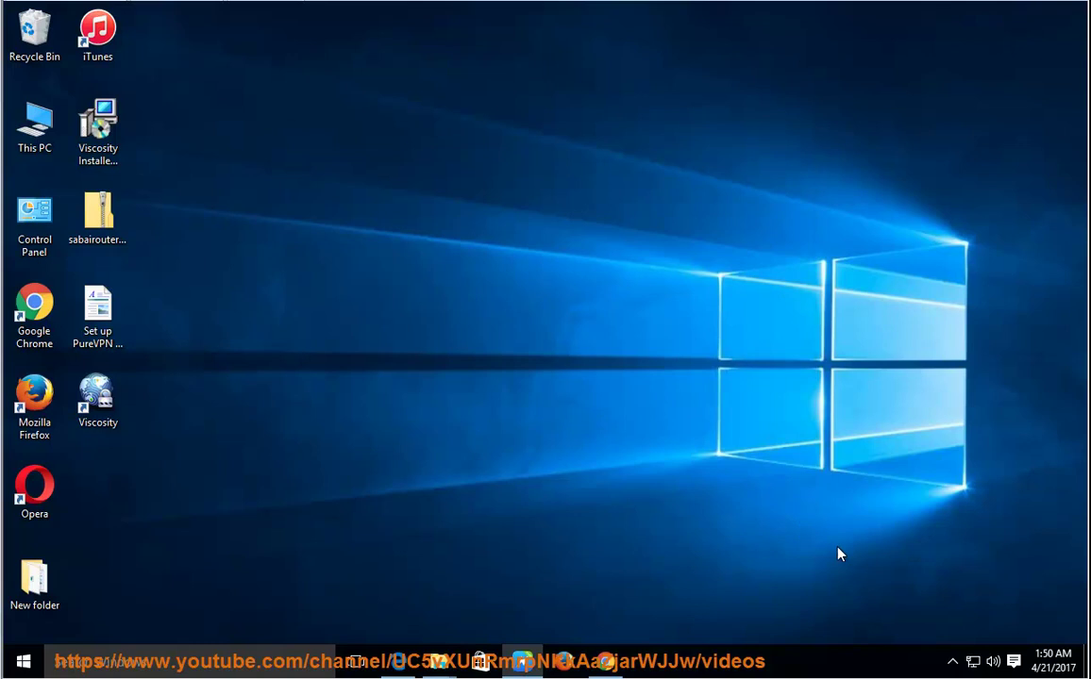
click(952, 662)
click(953, 628)
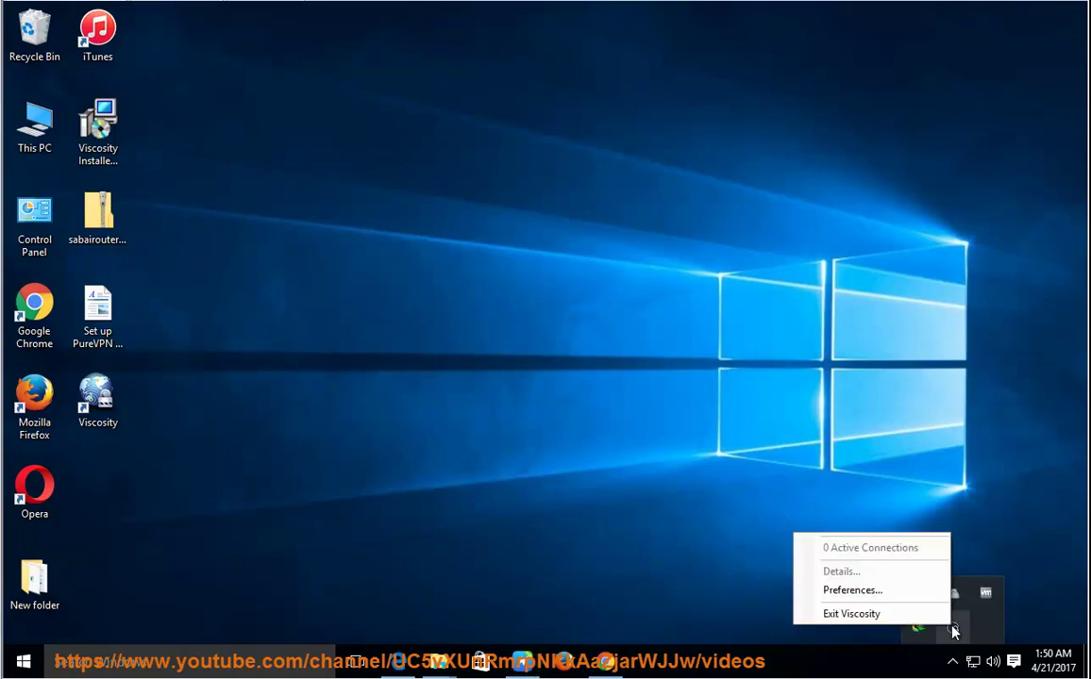
click(892, 591)
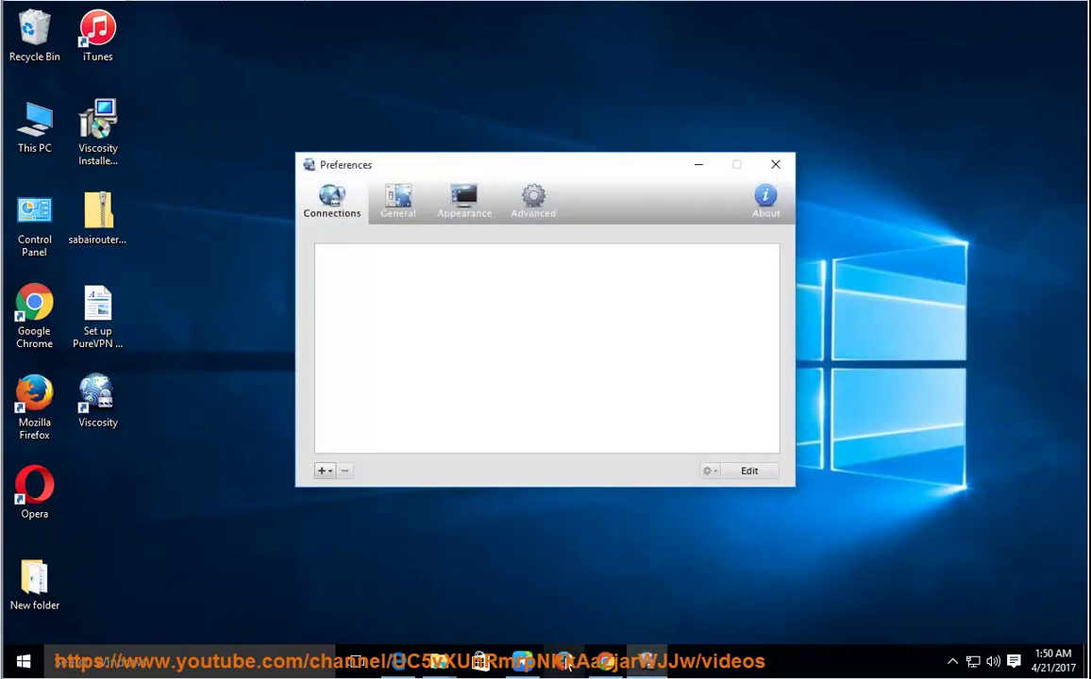
key(alt+Tab)
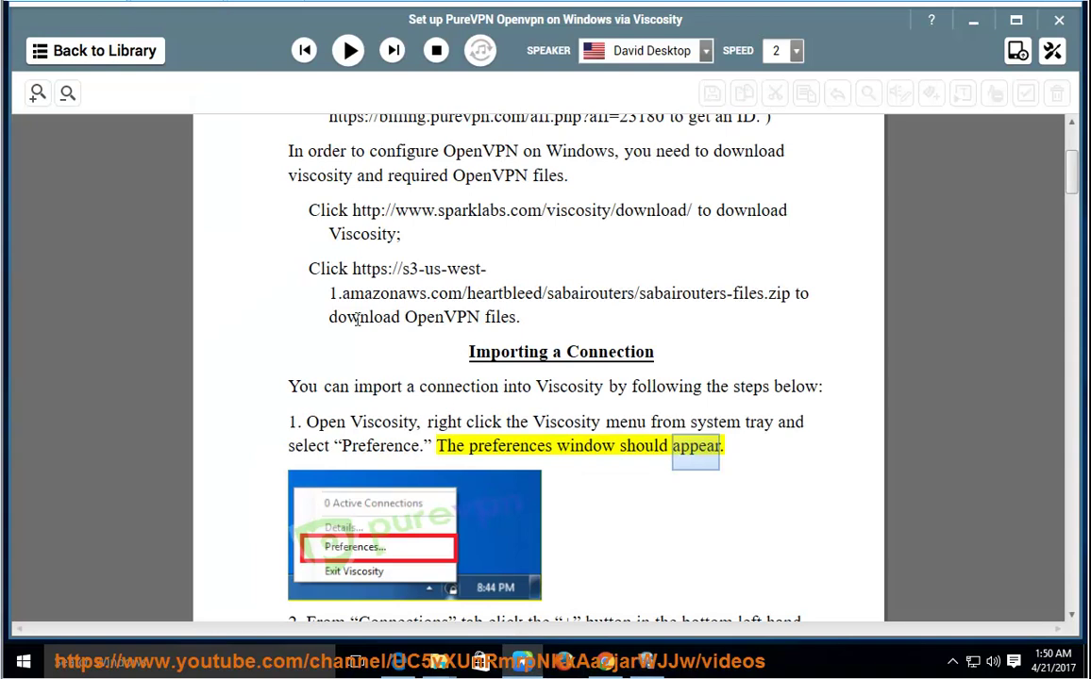
Resume the guide narration up to step 2 on importing a connection from file
click(341, 64)
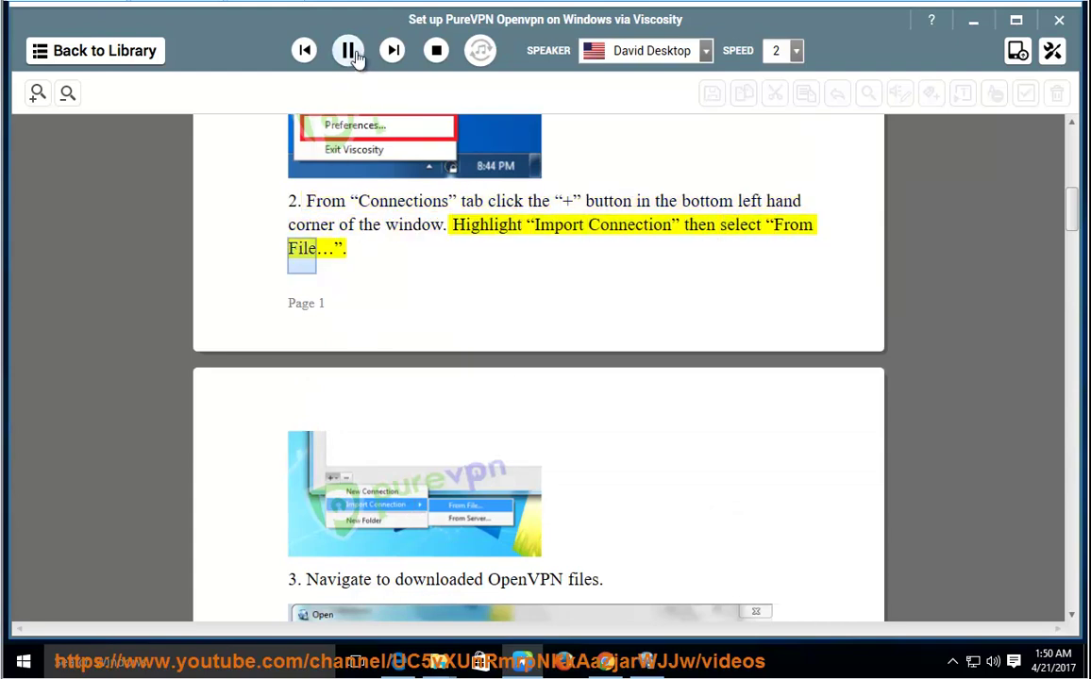
Start a Viscosity Import Connection From File browsing the Desktop, then pause the guide
click(973, 23)
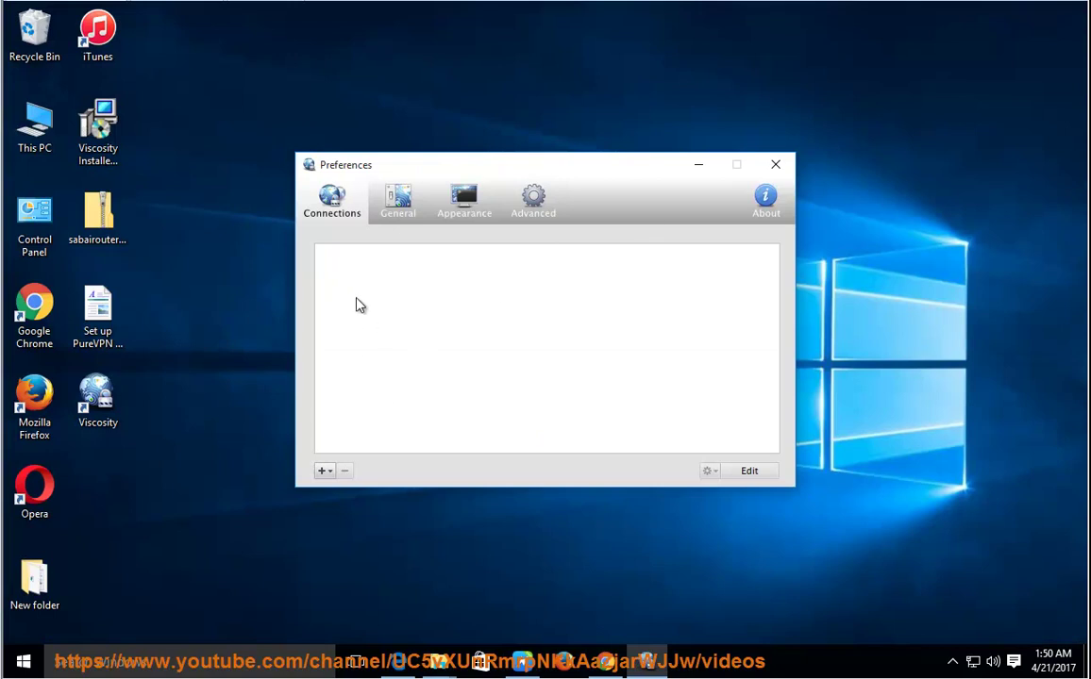
click(321, 470)
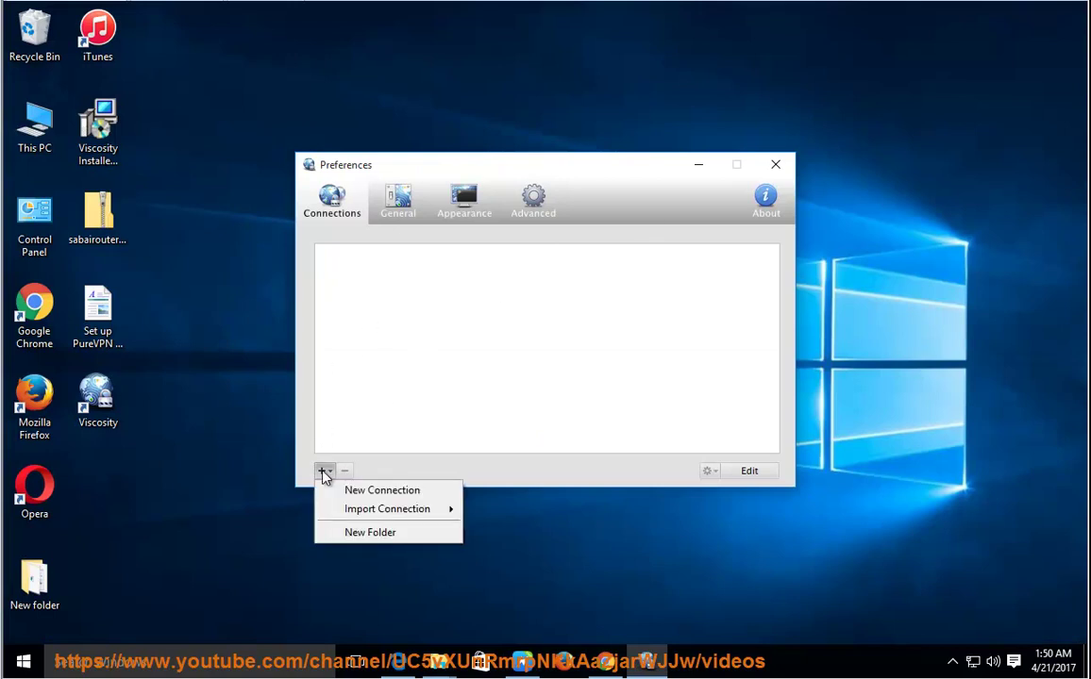
mouse_move(392, 512)
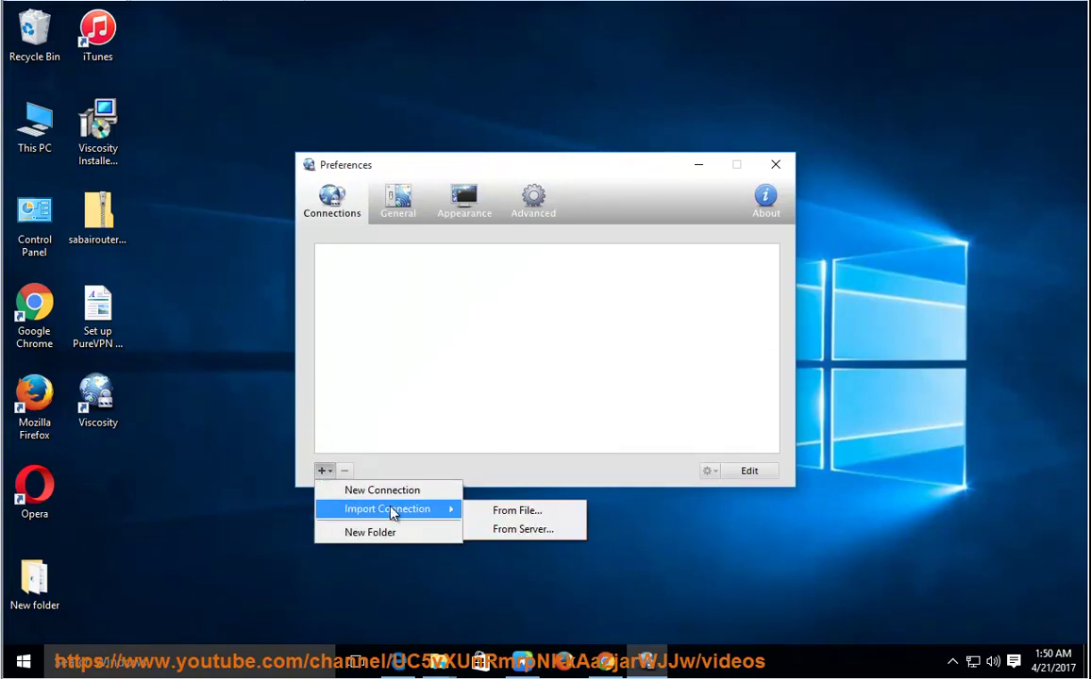
click(555, 517)
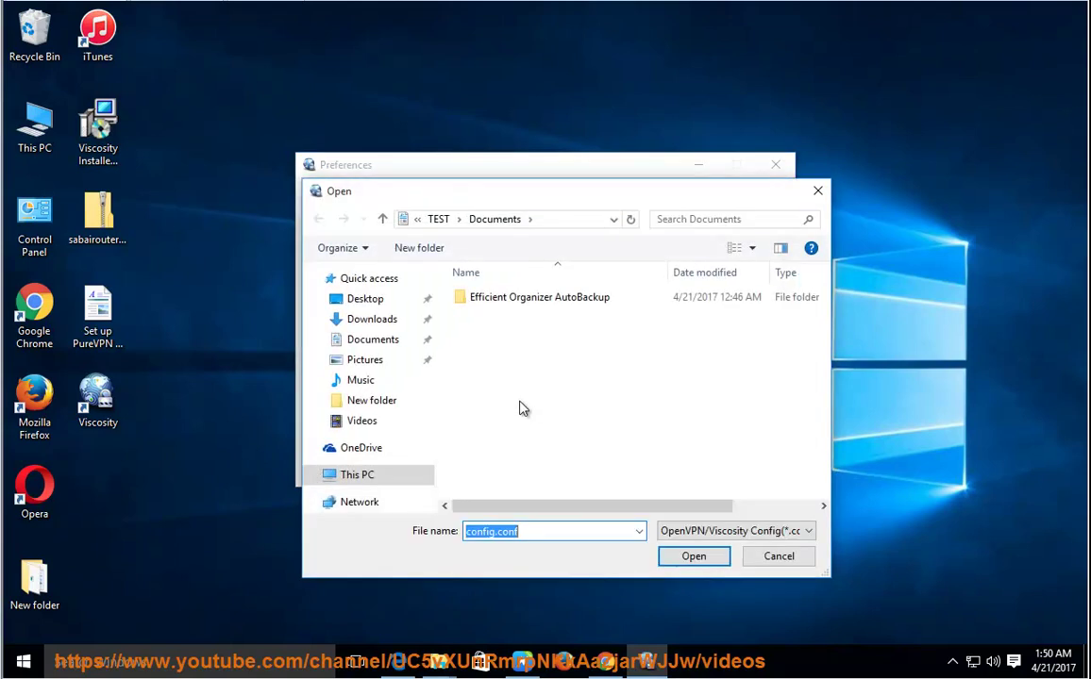
click(368, 299)
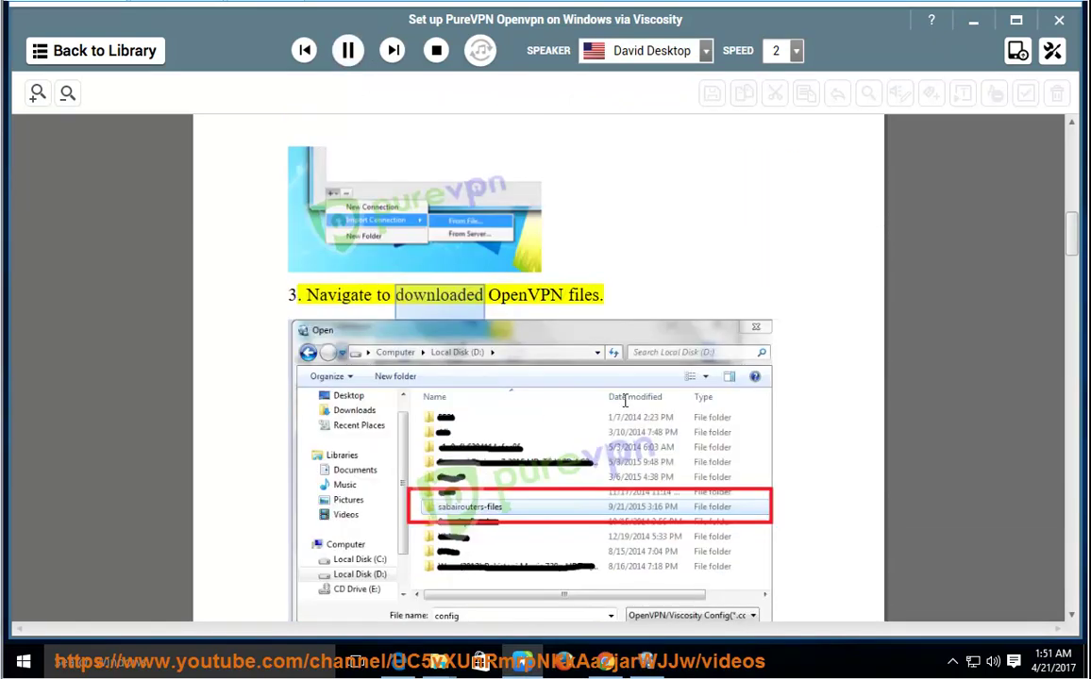
click(348, 55)
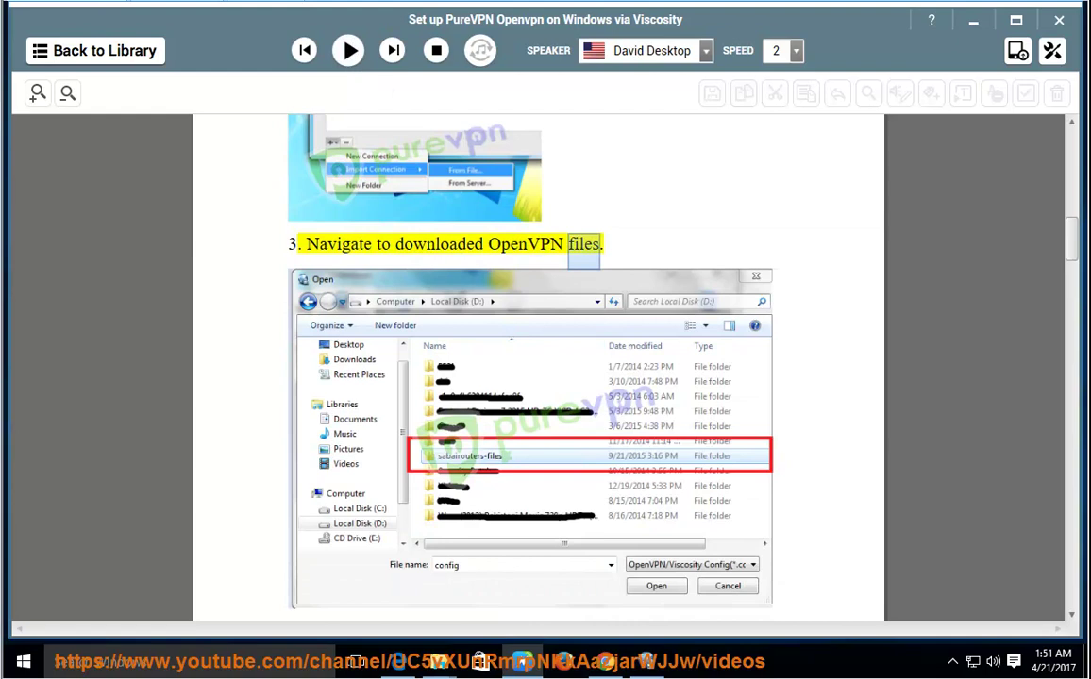
click(1085, 660)
Extract sabairouters-files.zip to the Desktop and view the extracted folder as large icons
click(97, 193)
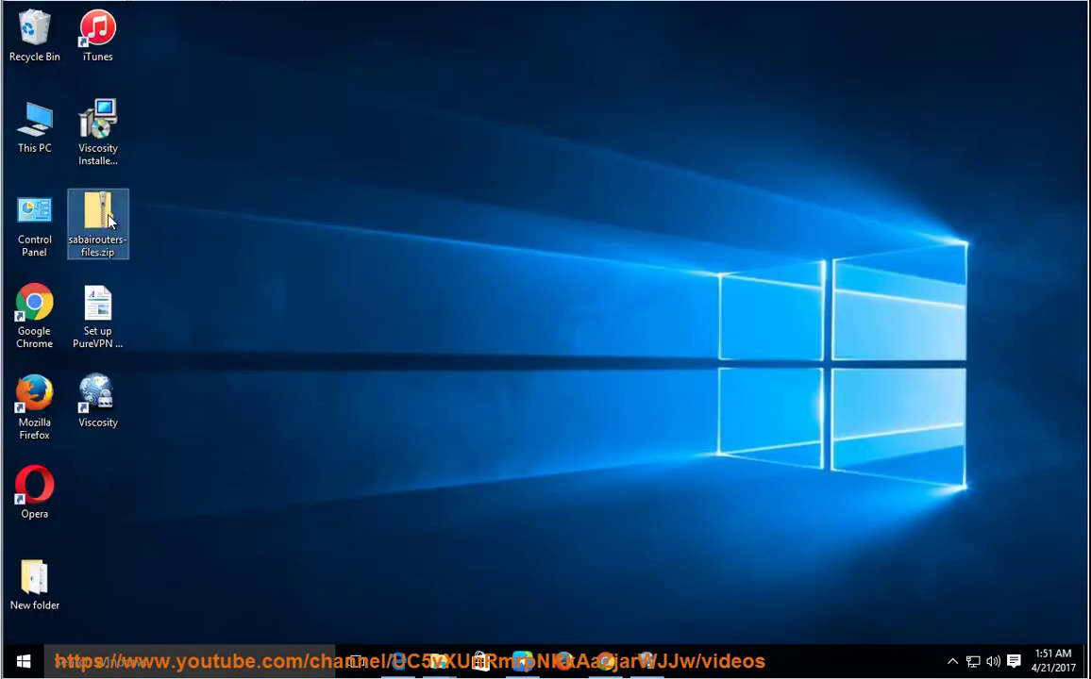
right_click(106, 215)
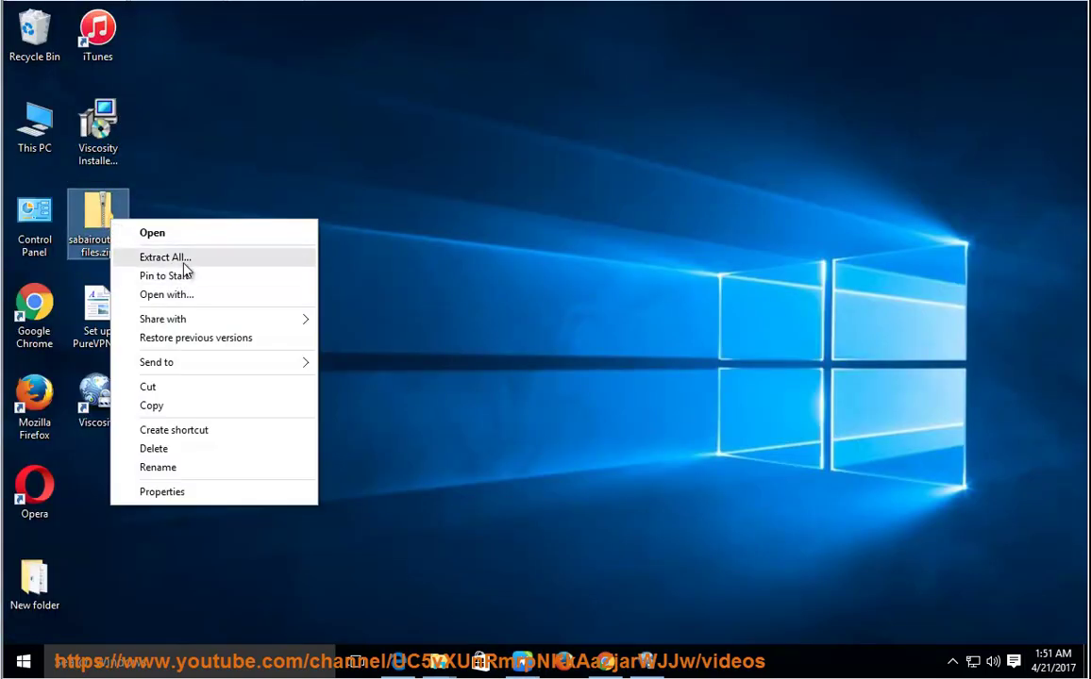
click(187, 258)
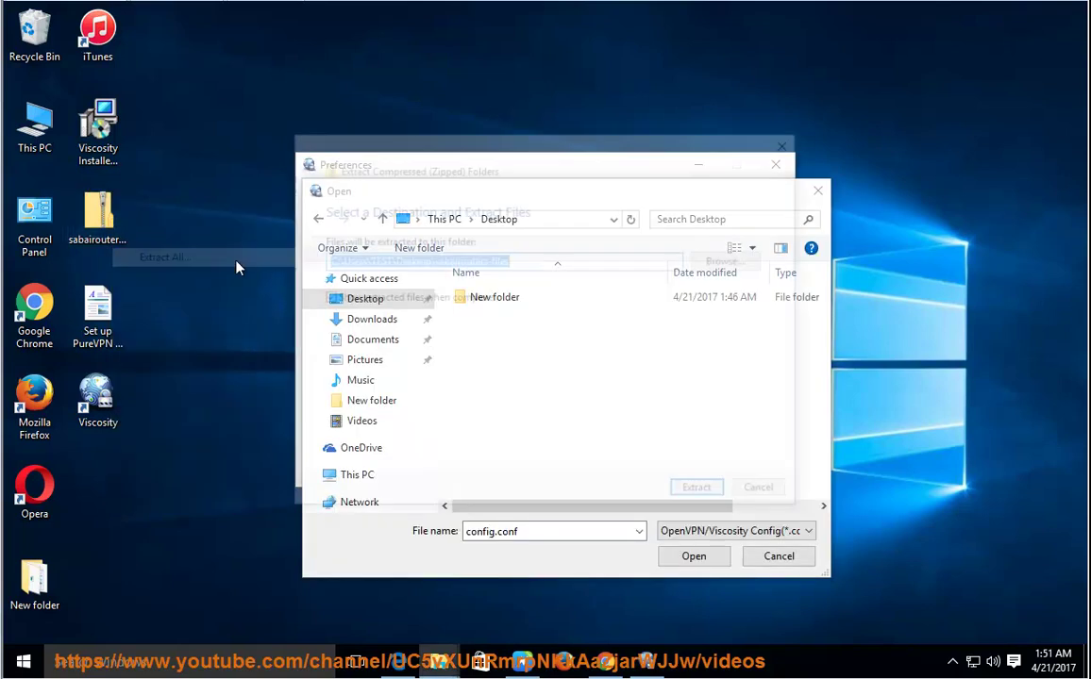
click(701, 493)
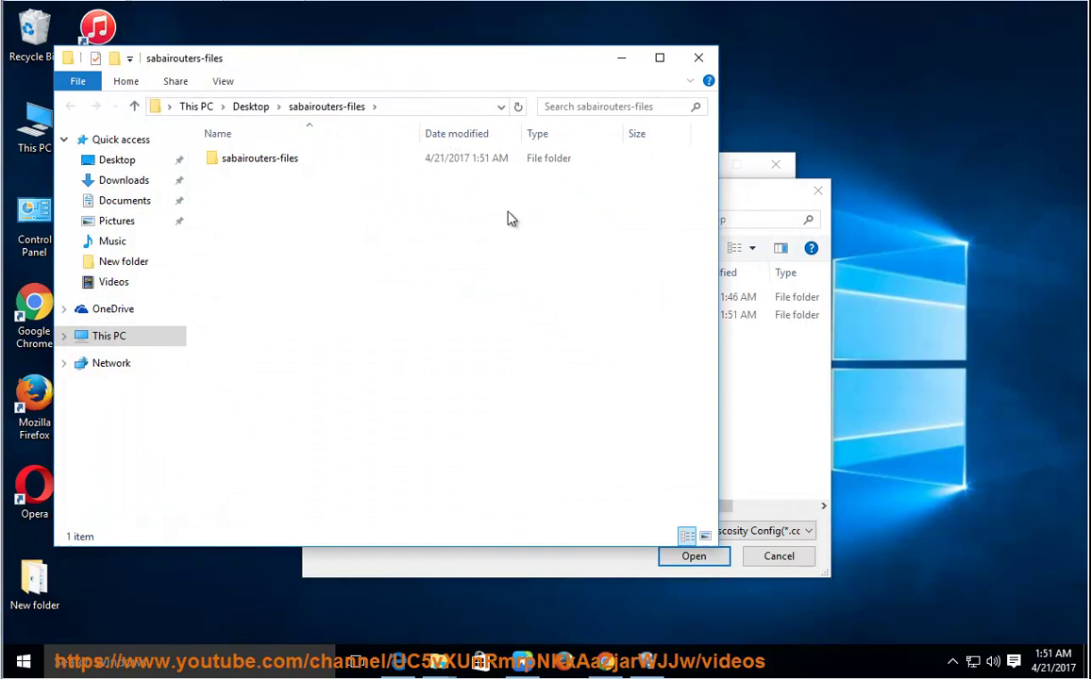
double_click(276, 161)
click(223, 82)
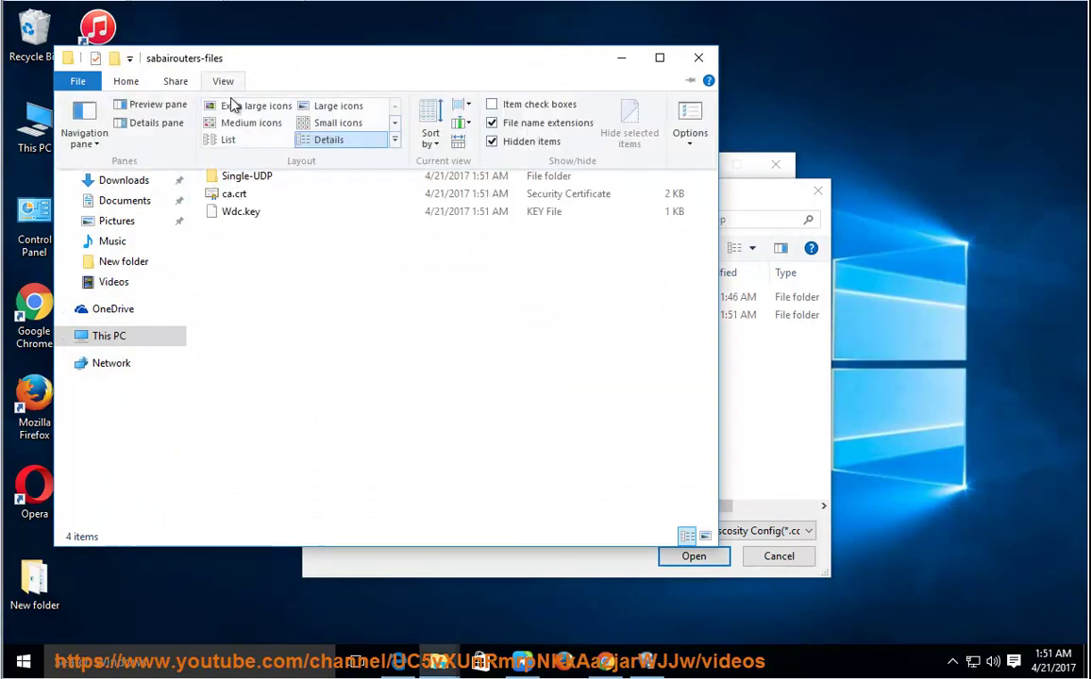
click(331, 111)
Select all four extracted items, then play the guide and pause it at step 5
click(226, 170)
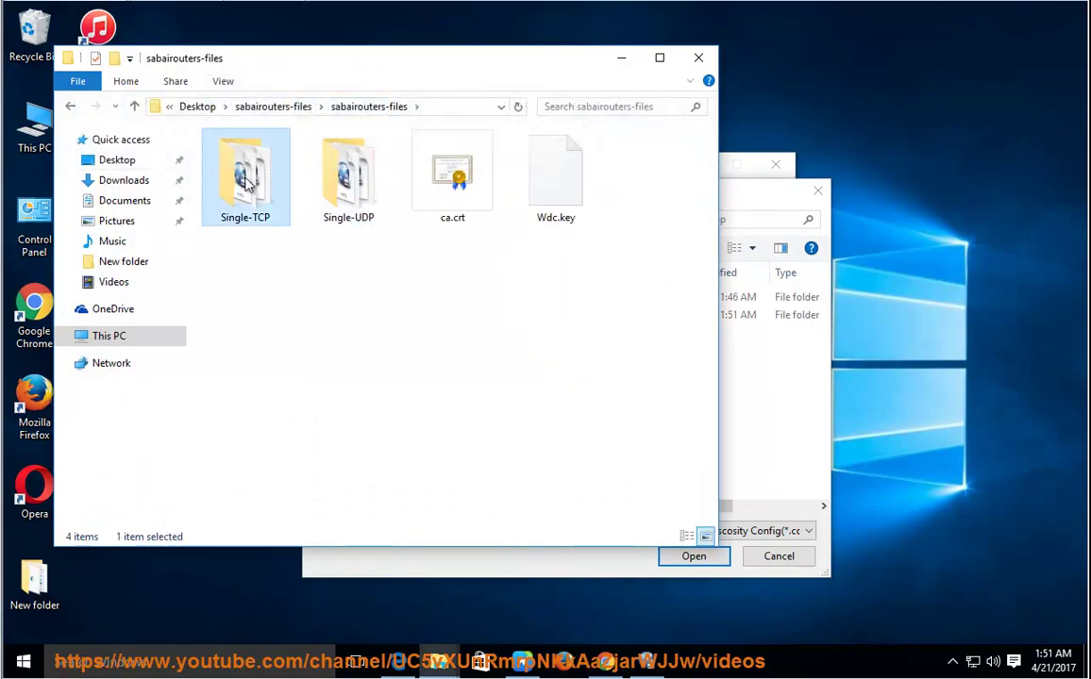
drag(601, 293, 161, 117)
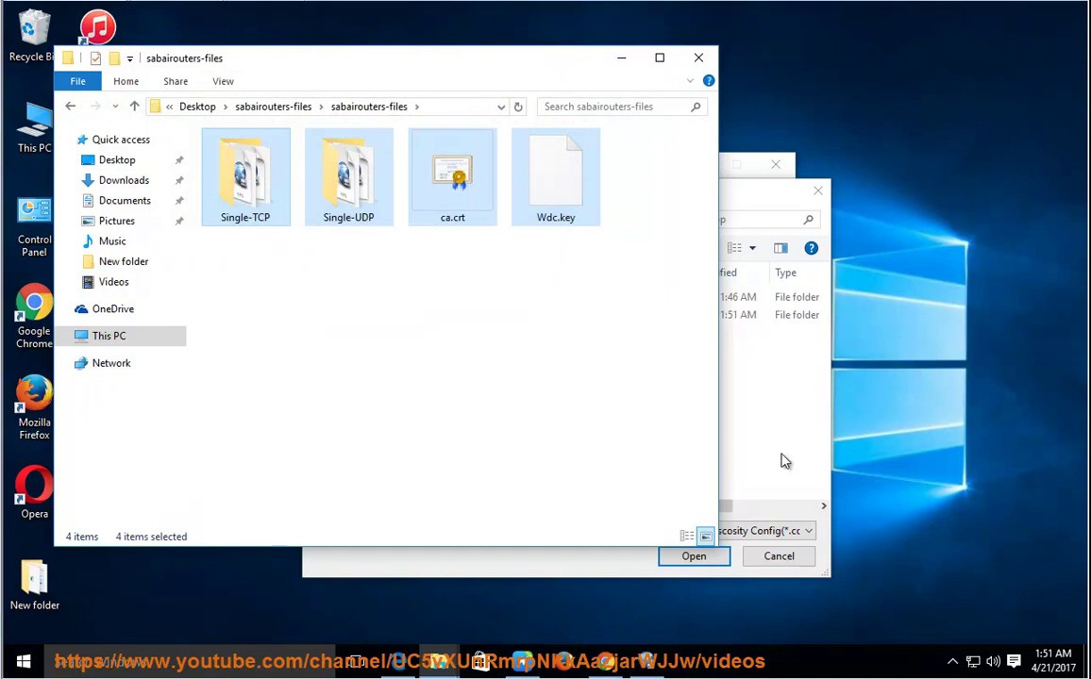
key(alt+Tab)
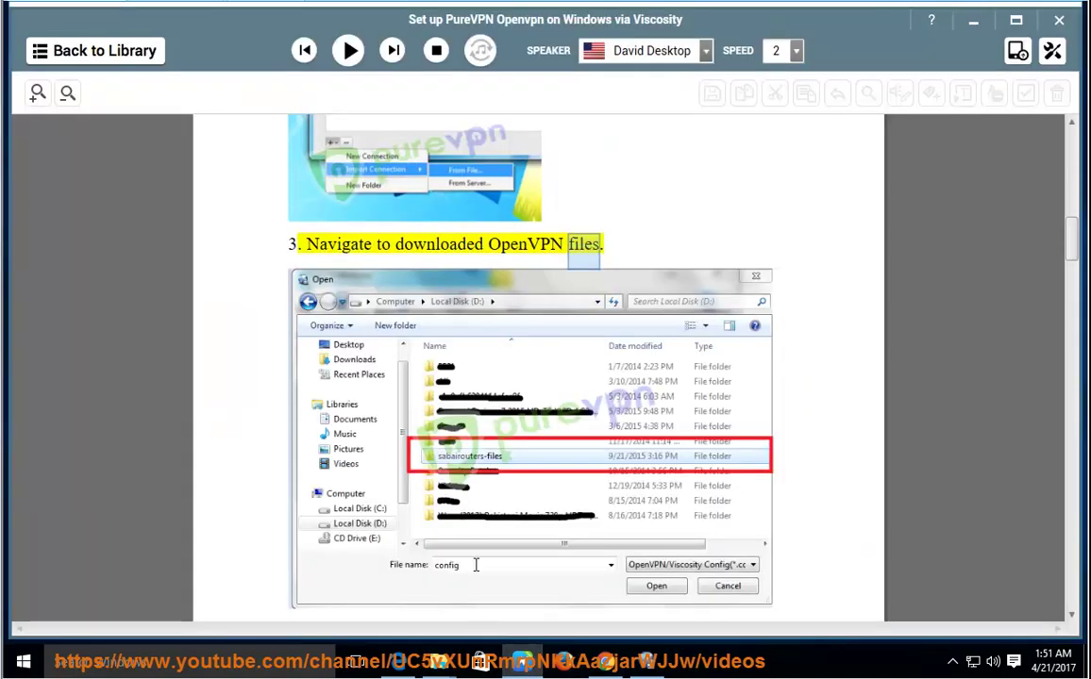
click(348, 50)
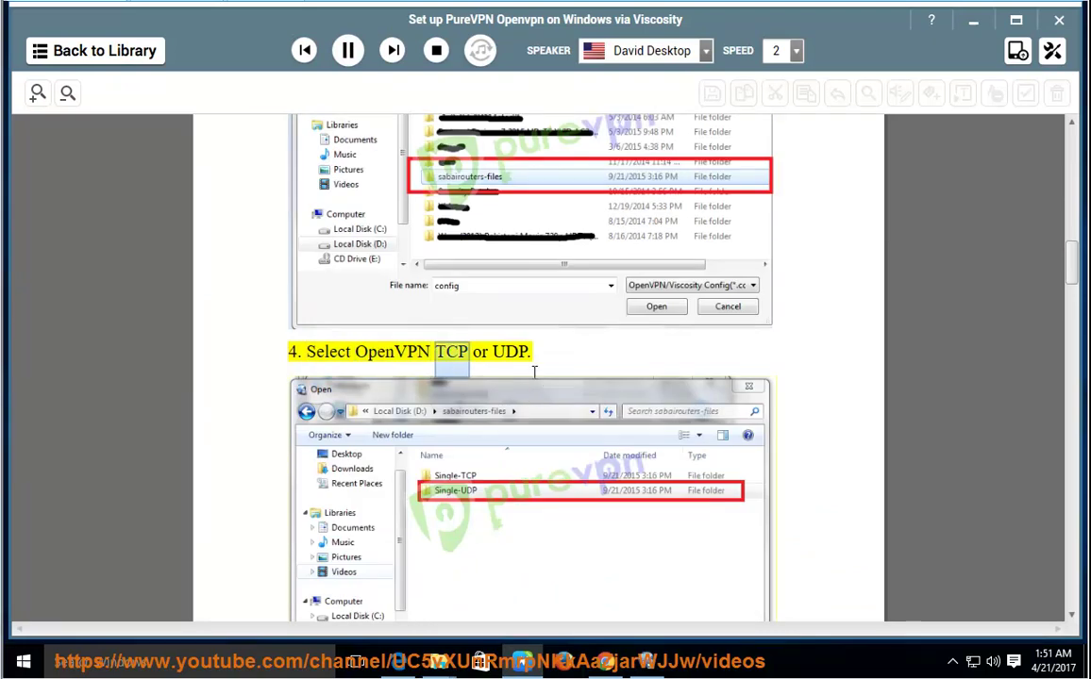
click(349, 52)
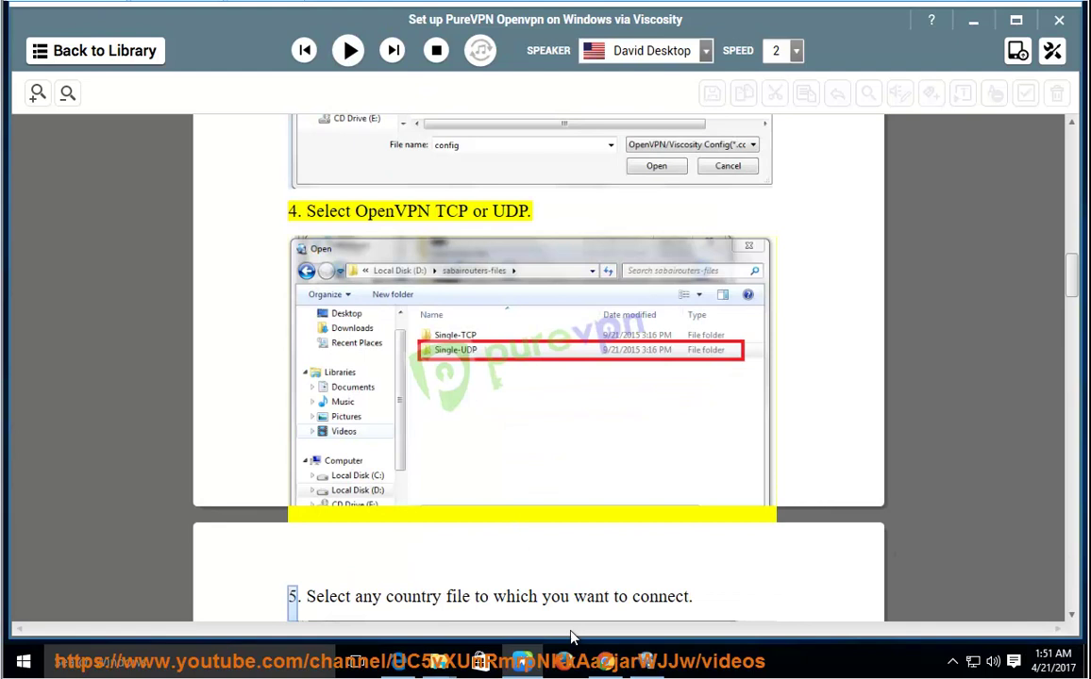
In File Explorer, open the Single-TCP folder and select ALBANIA-TCP.ovpn
mouse_move(439, 662)
click(630, 600)
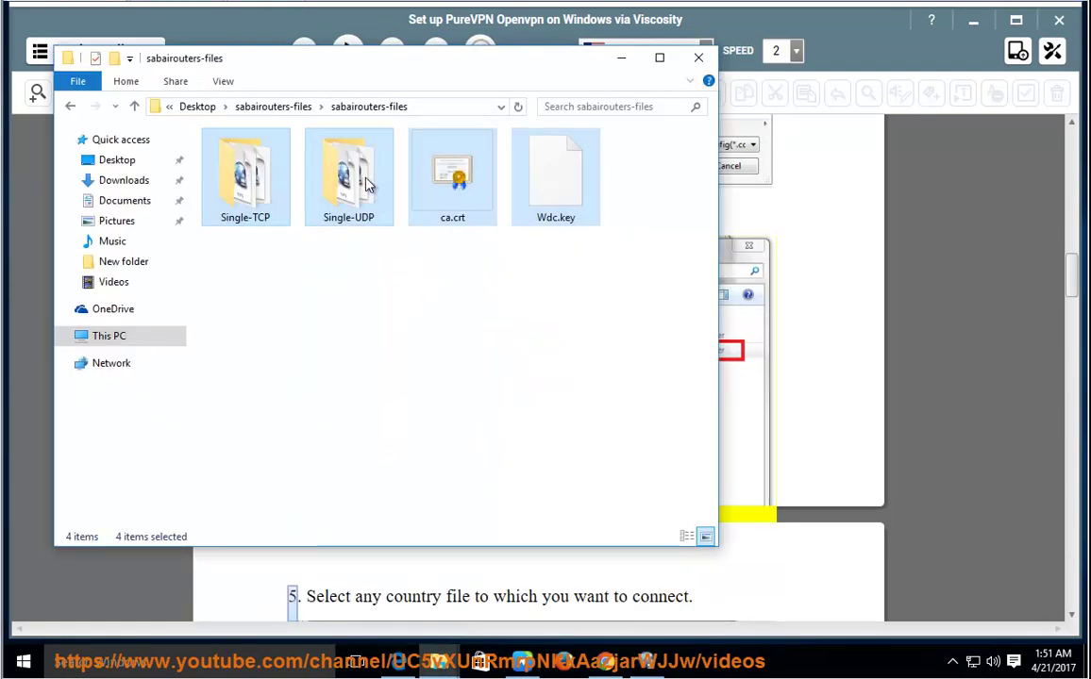
click(330, 170)
double_click(253, 172)
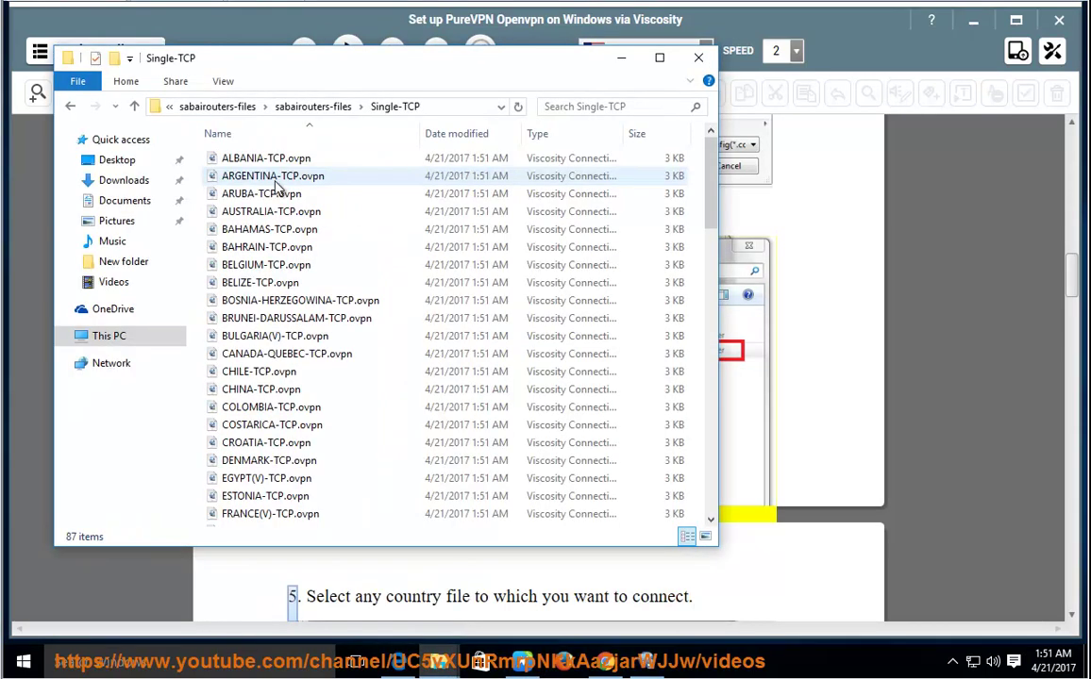
click(289, 162)
In Viscosity's Open dialog, browse to sabairouters-files > Single-UDP and import ALBANIA-UDP.ovpn
key(alt+Tab)
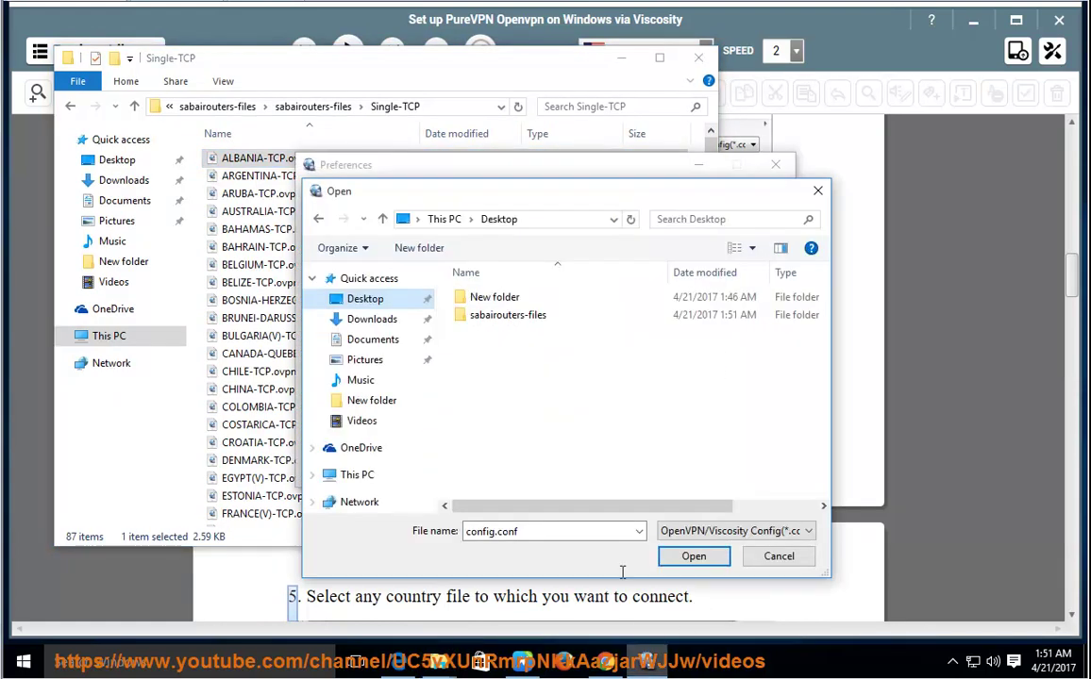
click(497, 317)
double_click(500, 317)
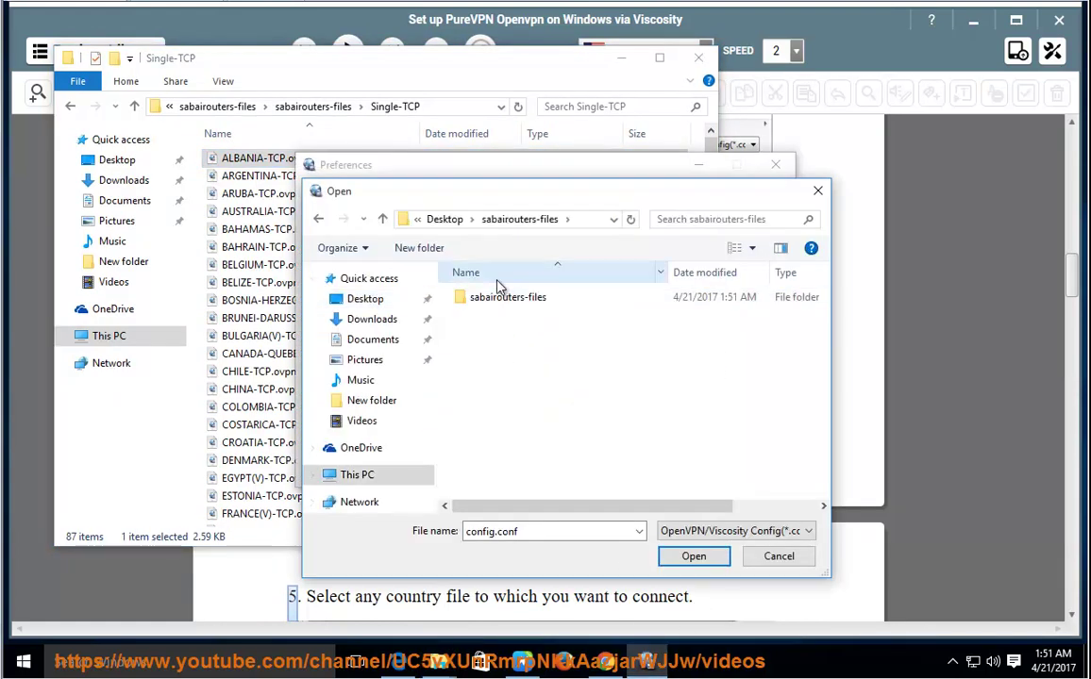
double_click(514, 297)
double_click(501, 317)
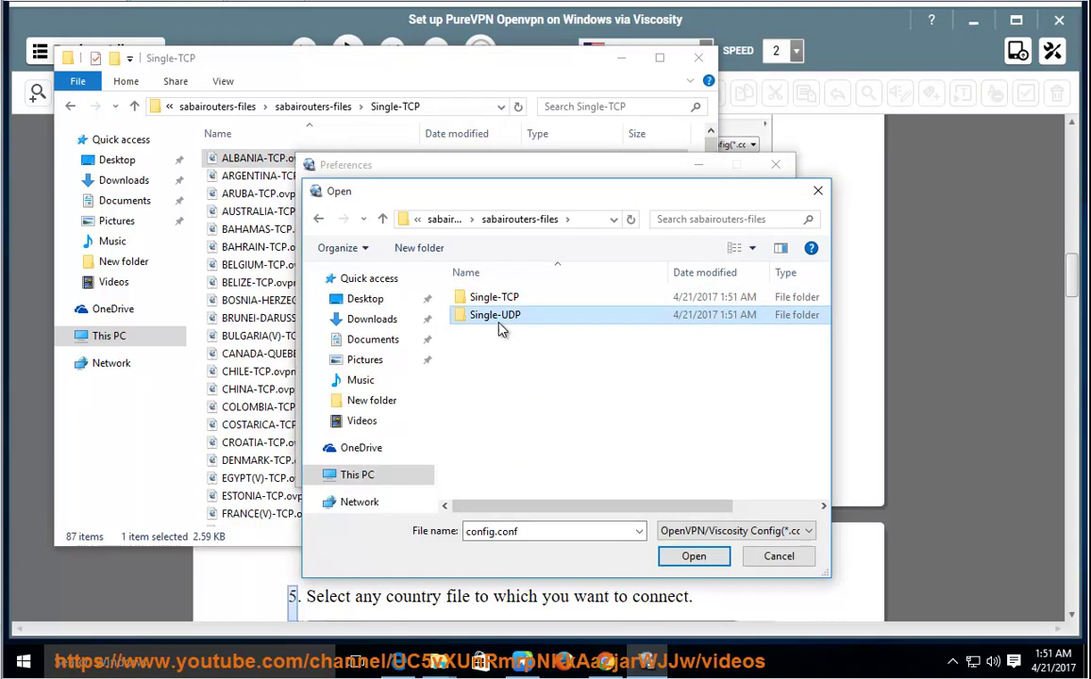
click(505, 299)
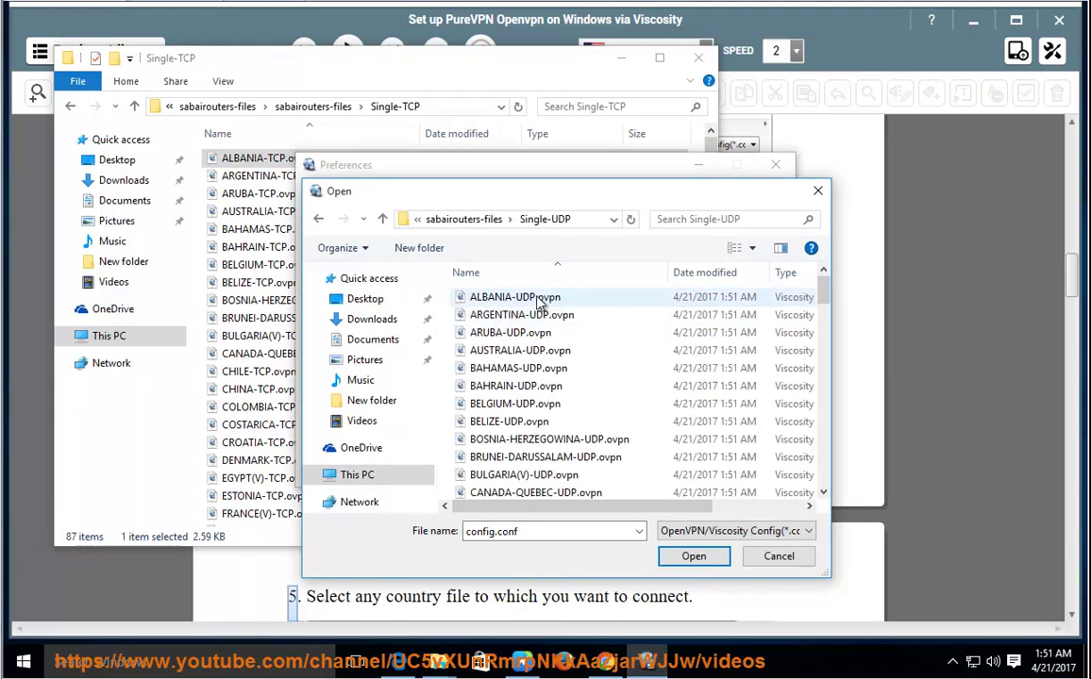
click(698, 556)
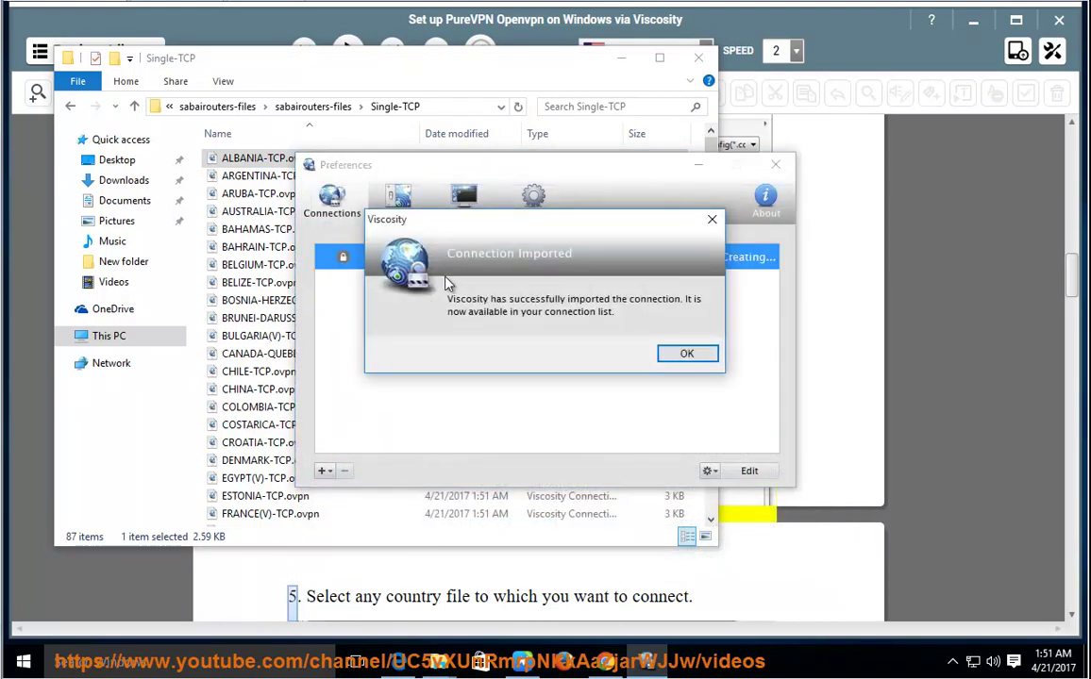
Acknowledge the successful ALBANIA-UDP import and restart the guide narration
click(687, 355)
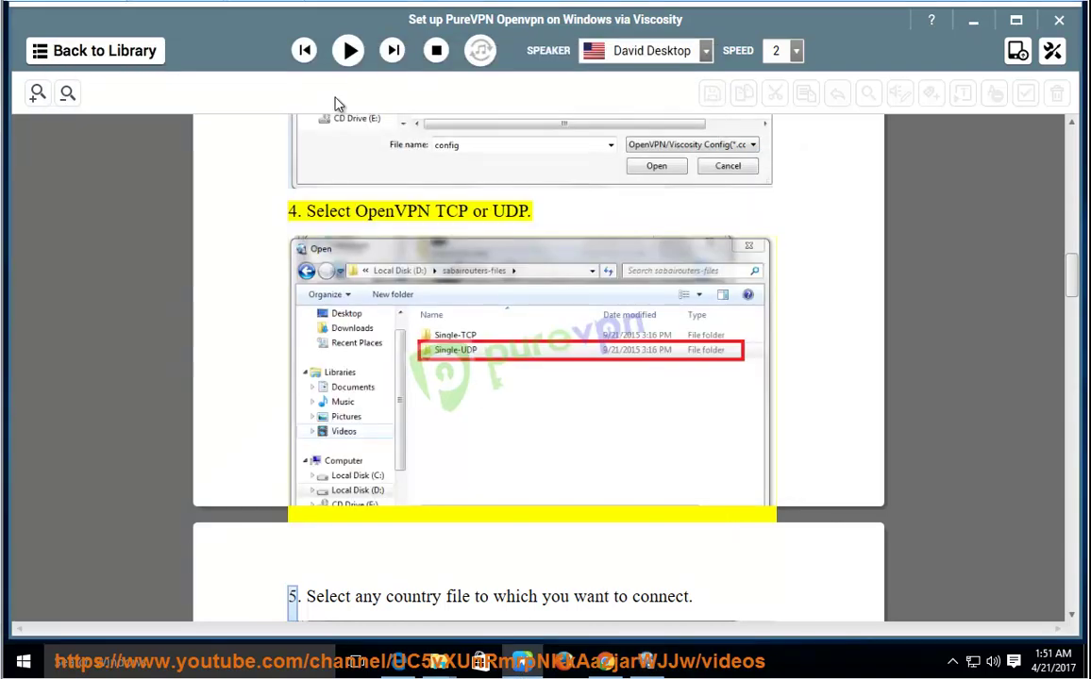
click(354, 68)
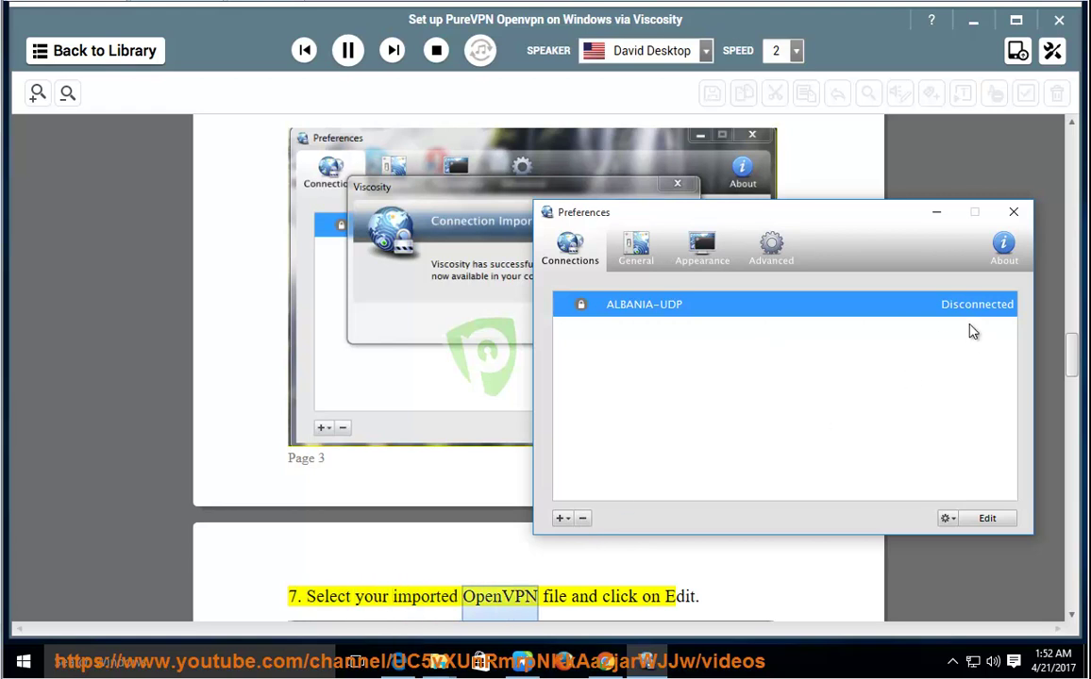
Open the ALBANIA-UDP connection's settings on the Networking tab to send all traffic over the VPN
click(986, 519)
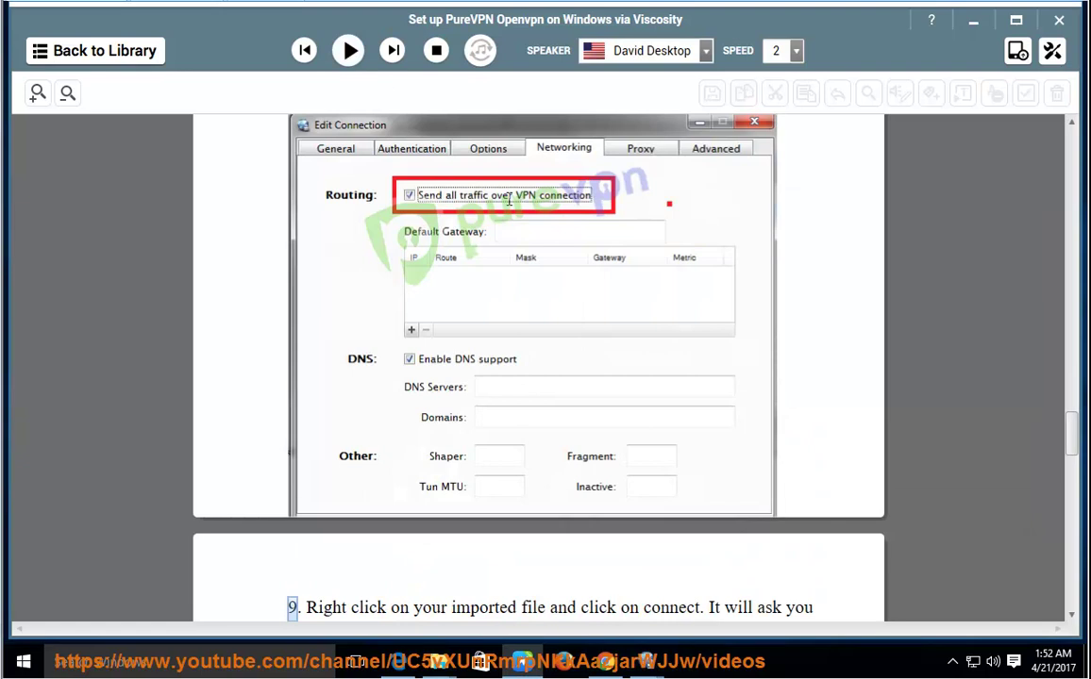
scroll(852, 484, up, 2)
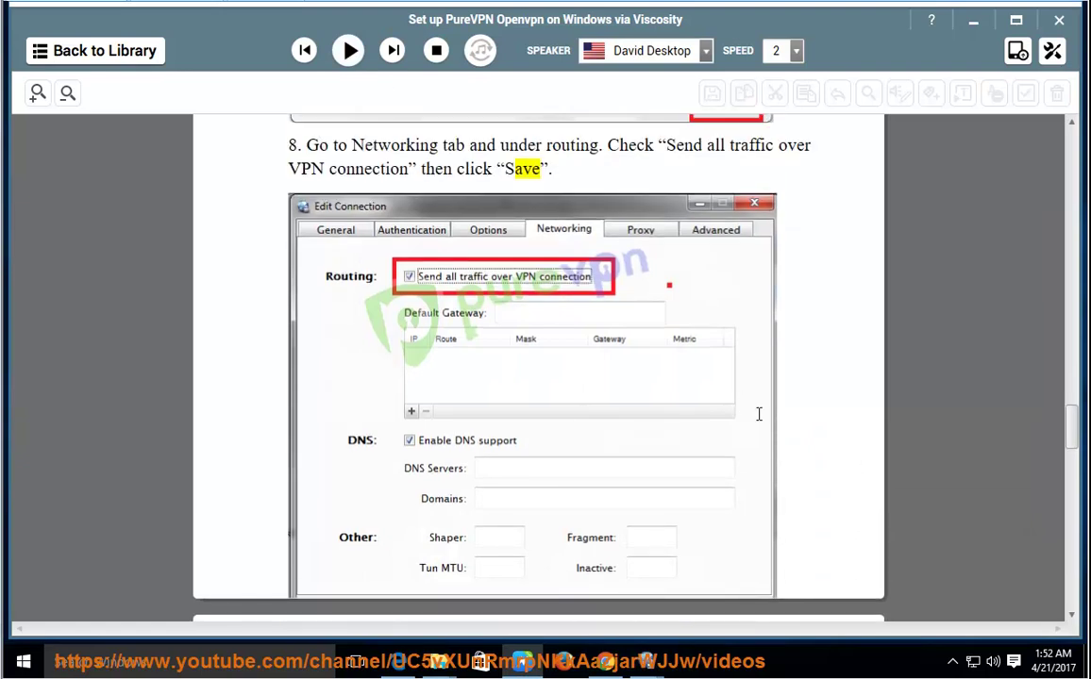
mouse_move(645, 660)
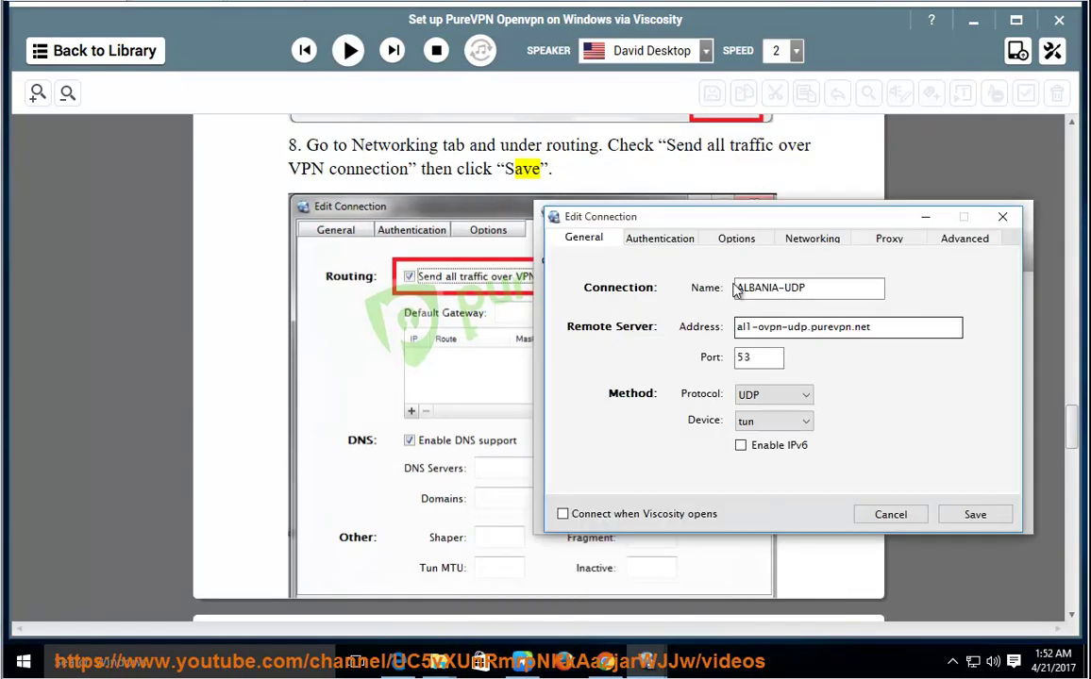
click(683, 541)
click(810, 239)
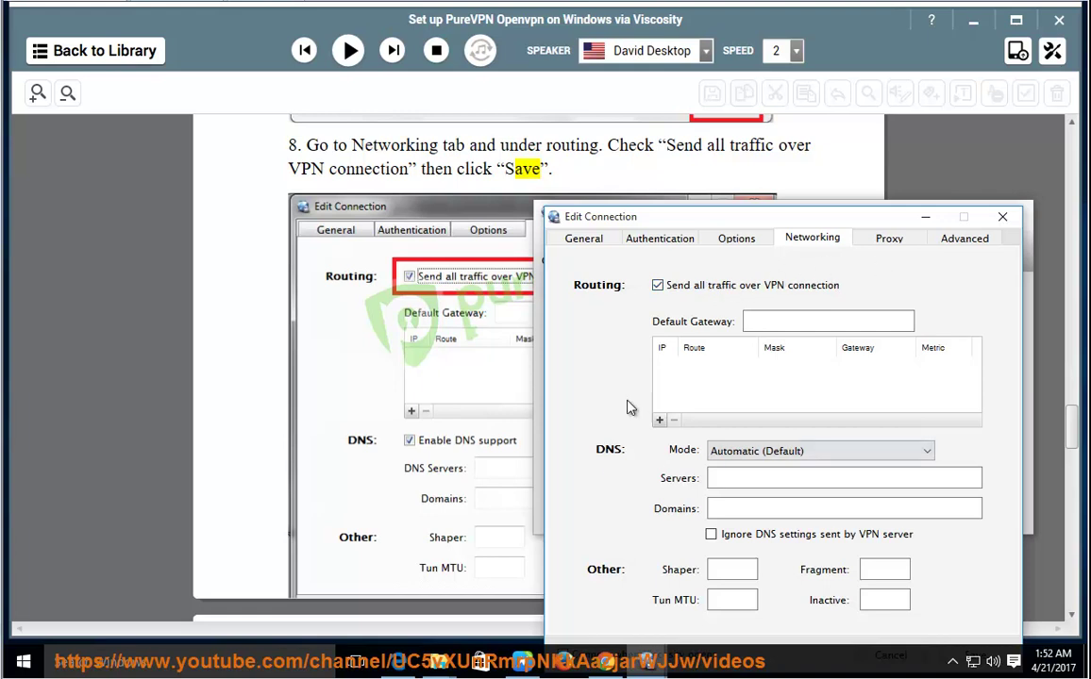
Review the Authentication, General and Options tabs, then return to Networking and the guide
click(737, 242)
click(659, 239)
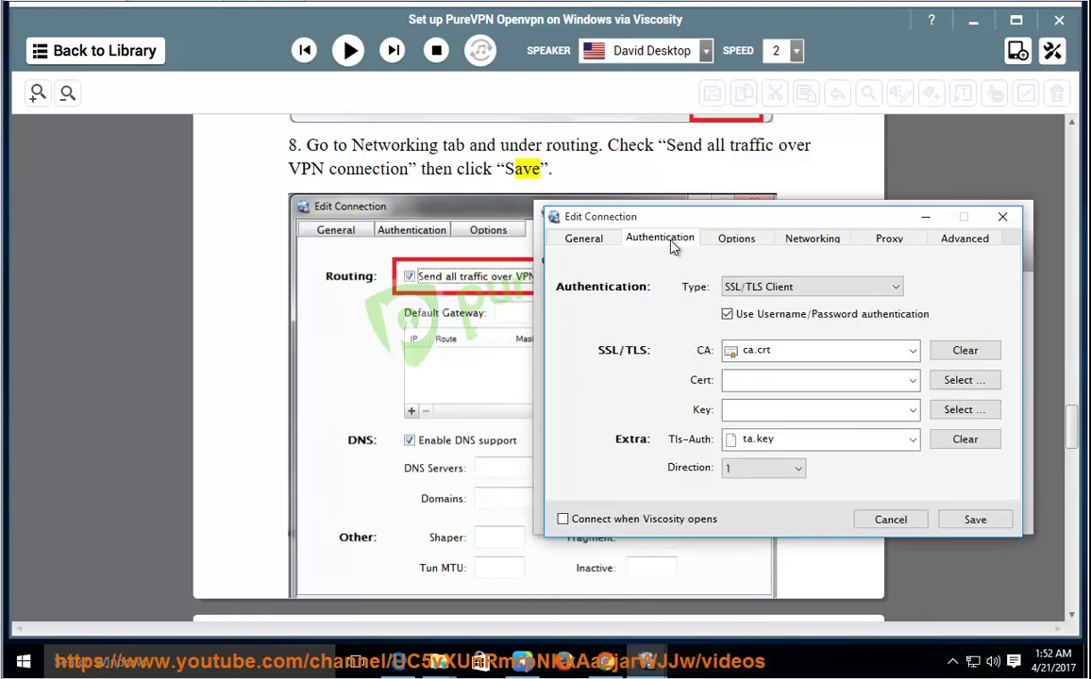
click(583, 242)
click(736, 239)
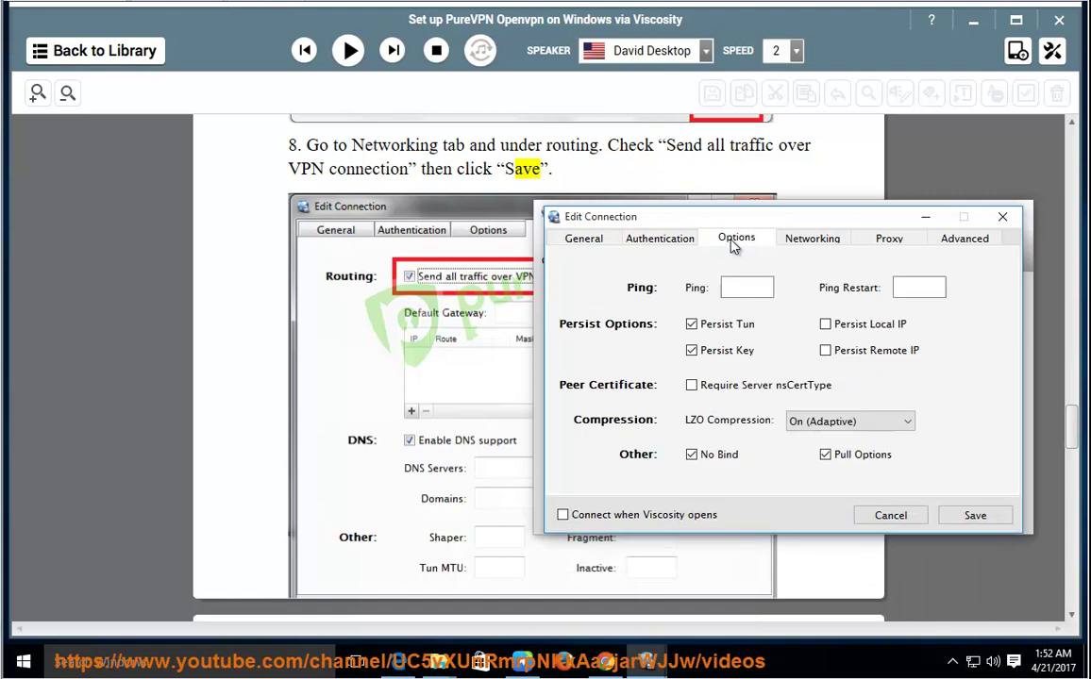
click(812, 239)
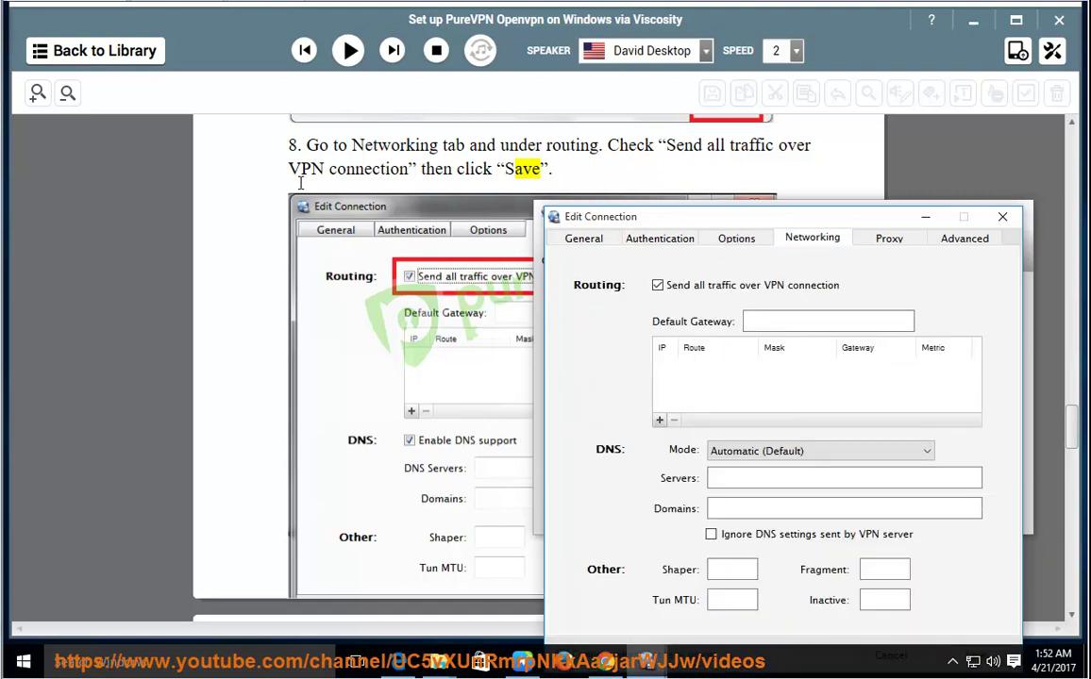
click(382, 147)
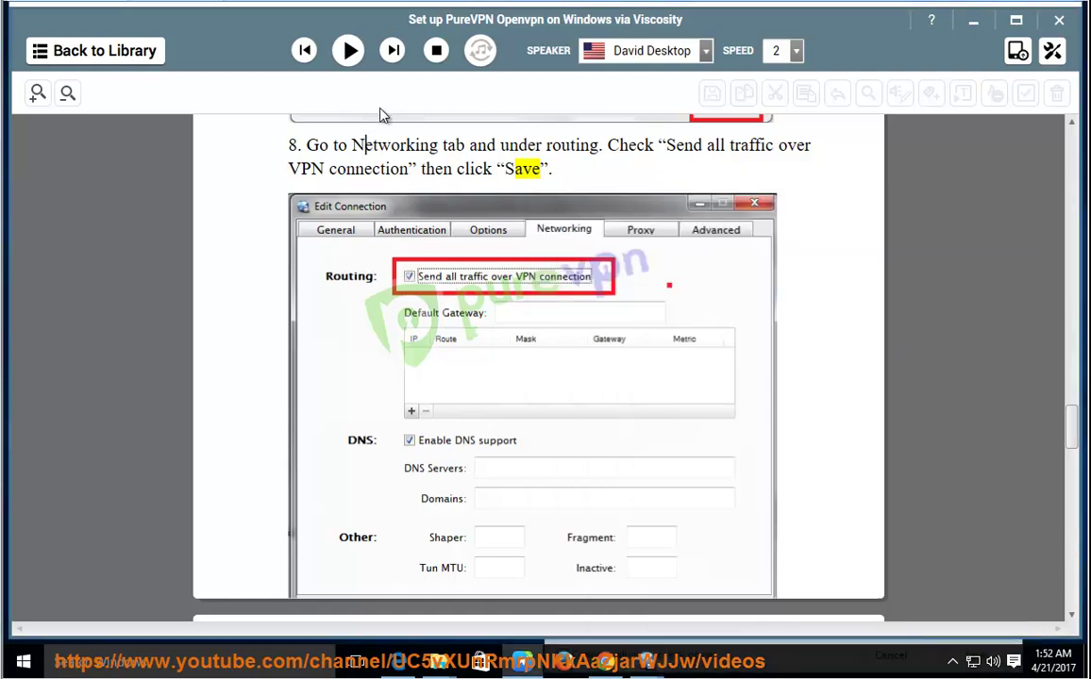
Play the guide's narration through step 9, then save the ALBANIA-UDP connection settings
click(348, 50)
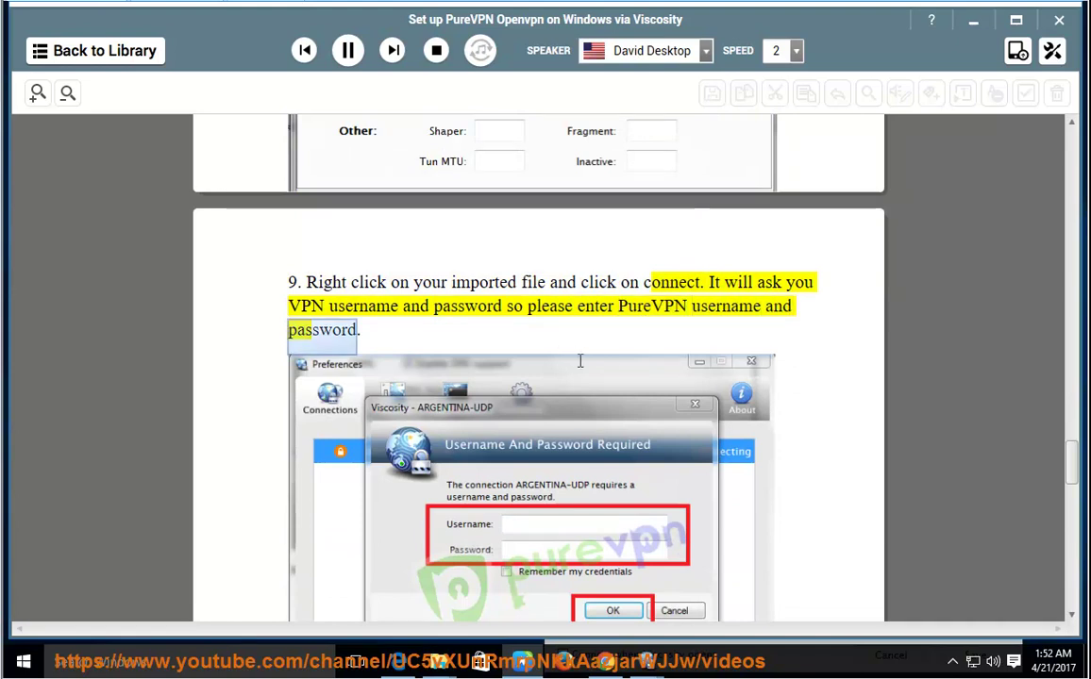
click(347, 50)
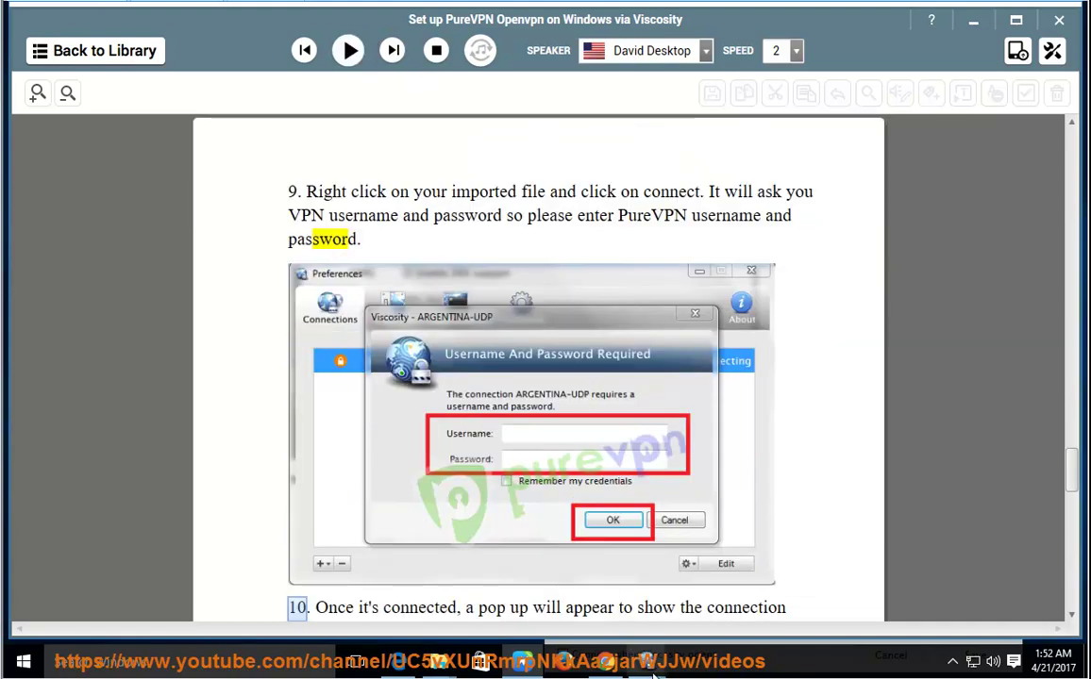
mouse_move(651, 666)
click(769, 545)
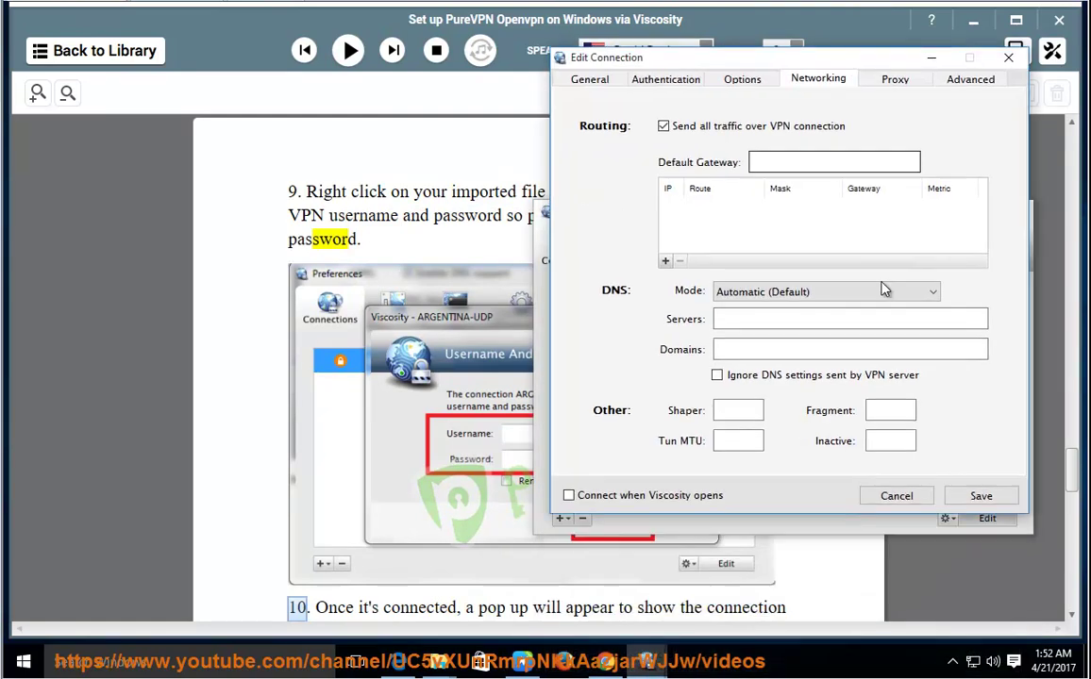
click(980, 495)
Connect ALBANIA-UDP and enter the PureVPN username and password in the login prompt
right_click(734, 312)
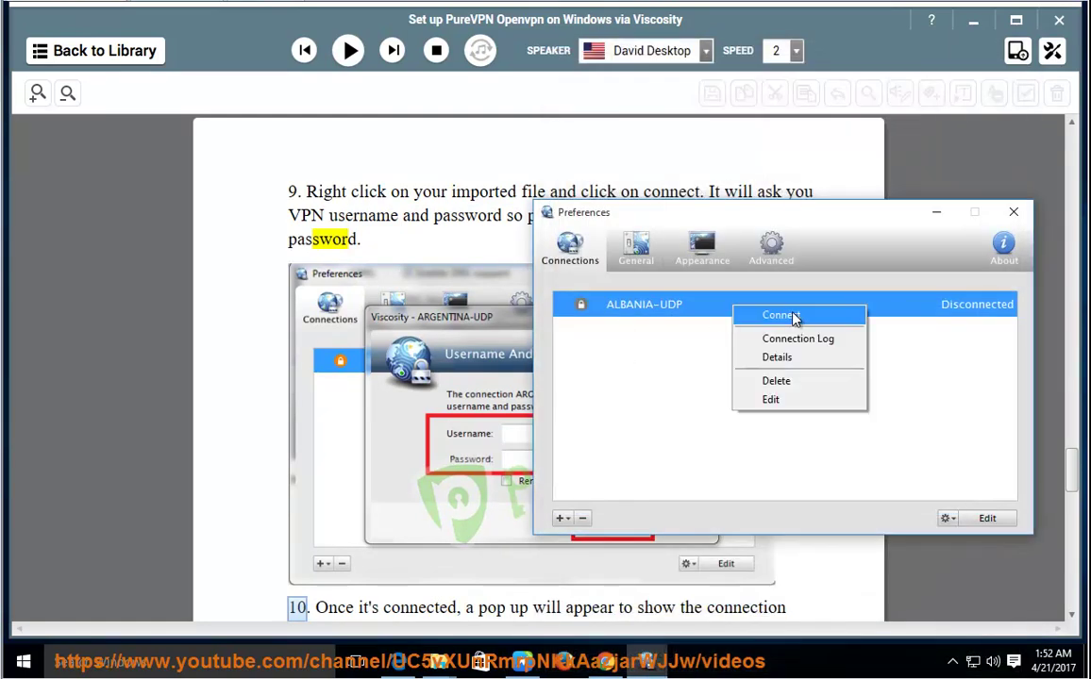
click(803, 317)
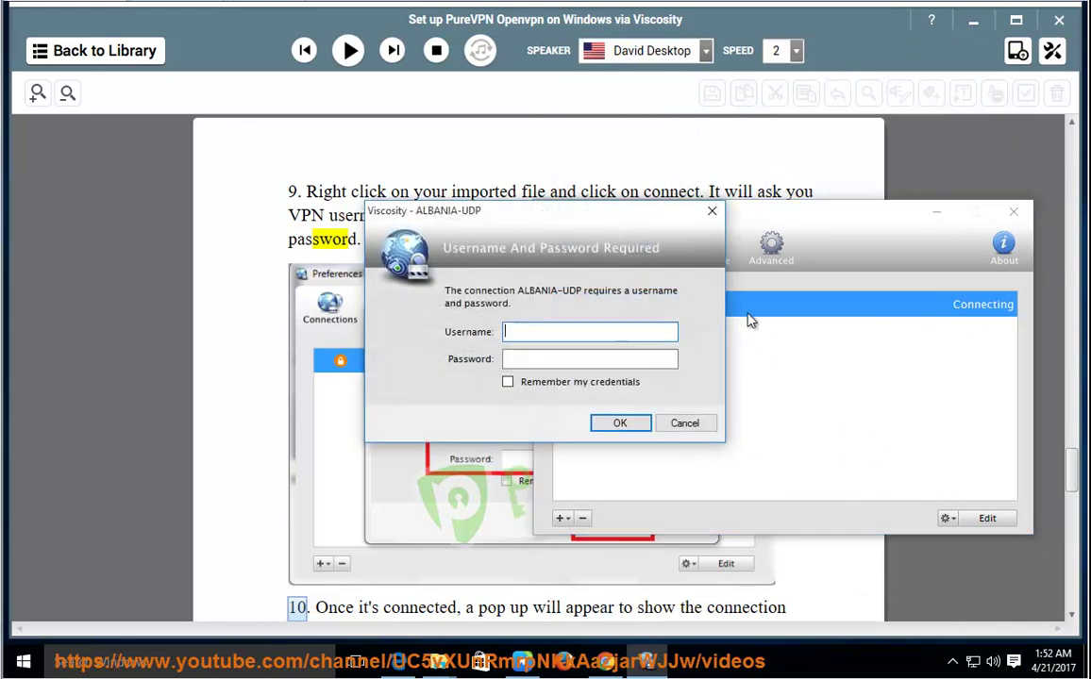
drag(462, 207, 729, 347)
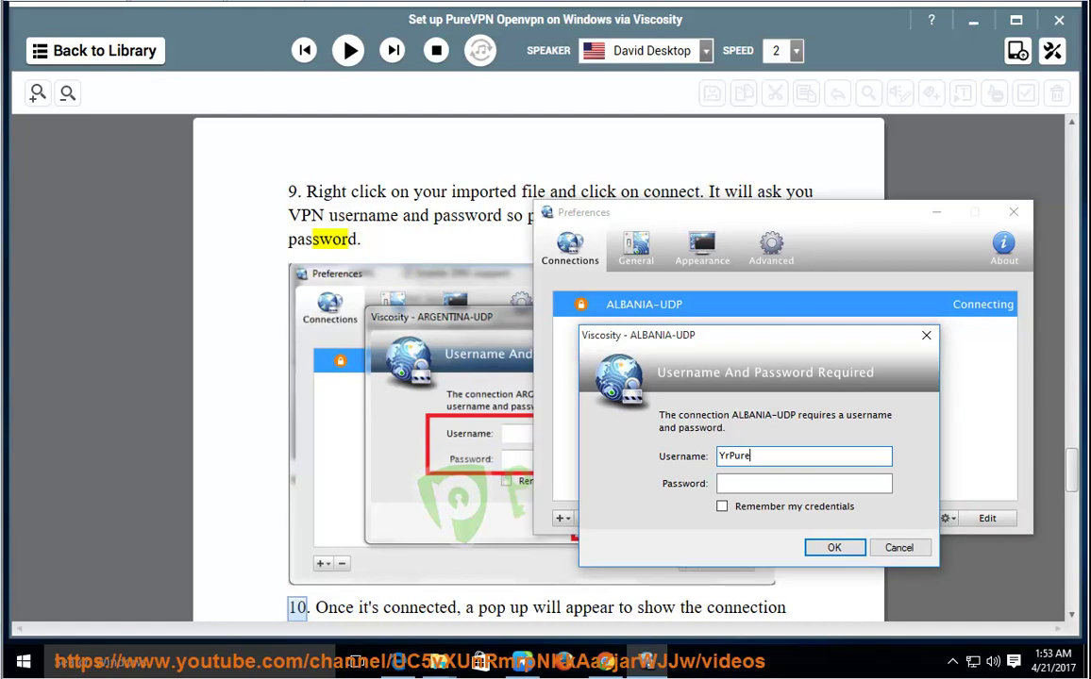
text(D)
key(Tab)
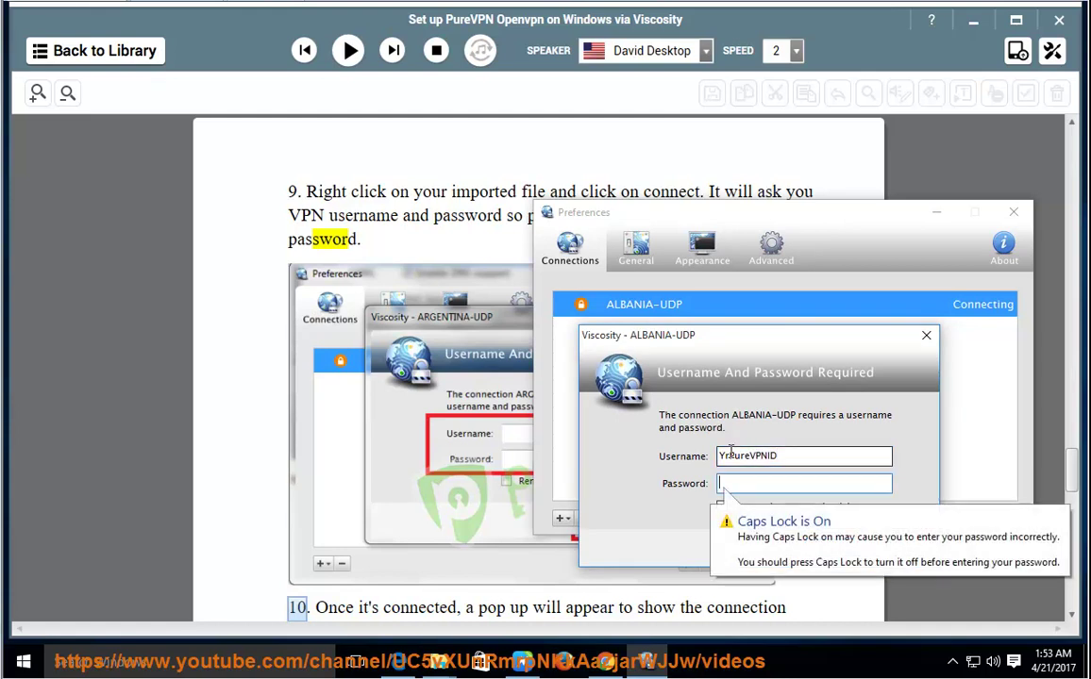
text(****)
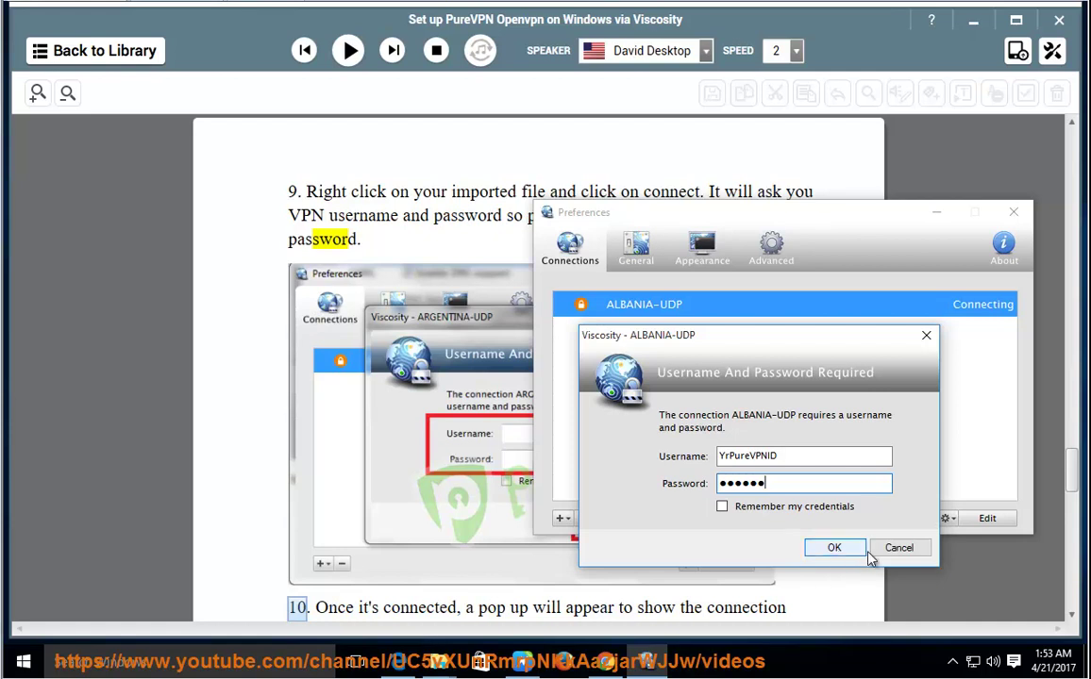
click(367, 431)
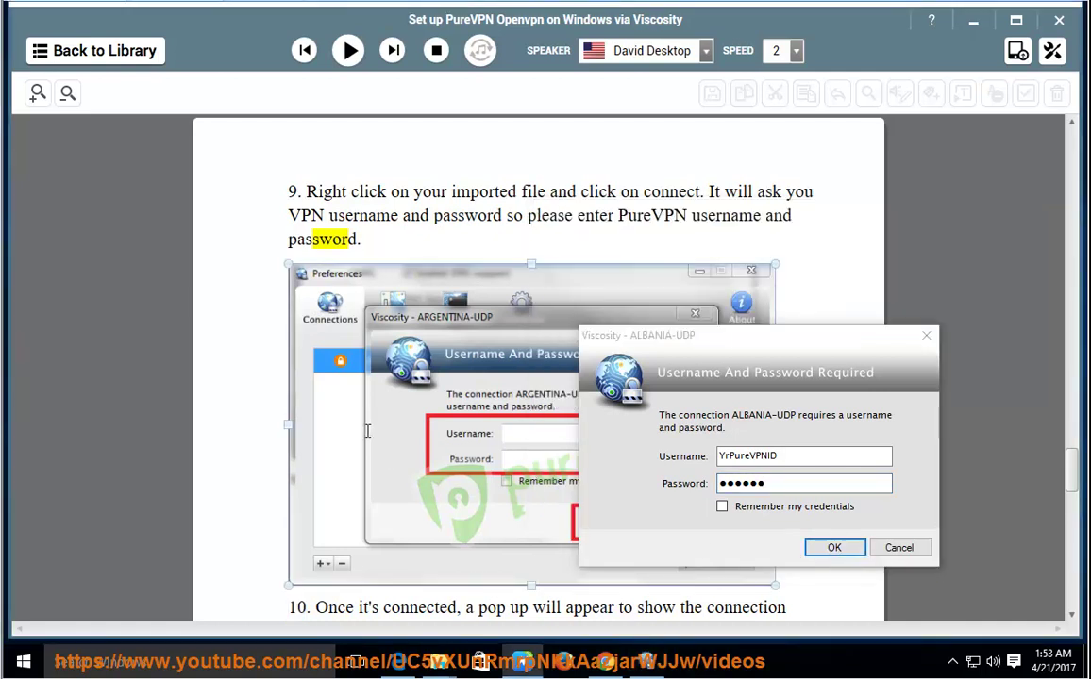
Resume the guide narration and cancel the ALBANIA-UDP login prompt, leaving it disconnected
click(349, 50)
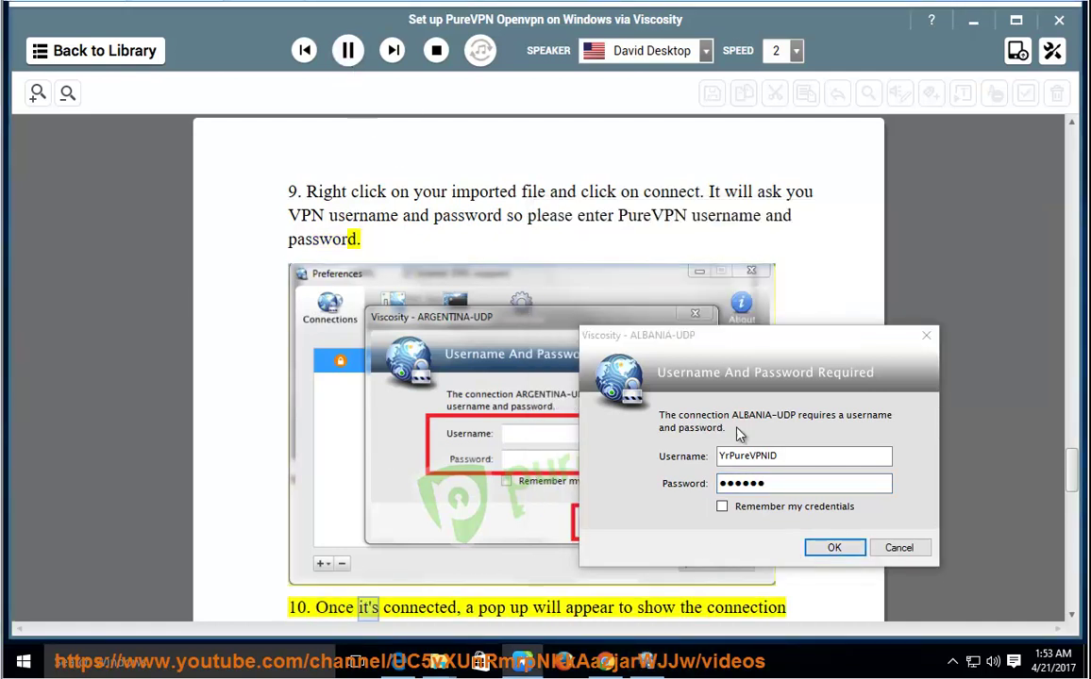
click(899, 548)
scroll(792, 519, down, 6)
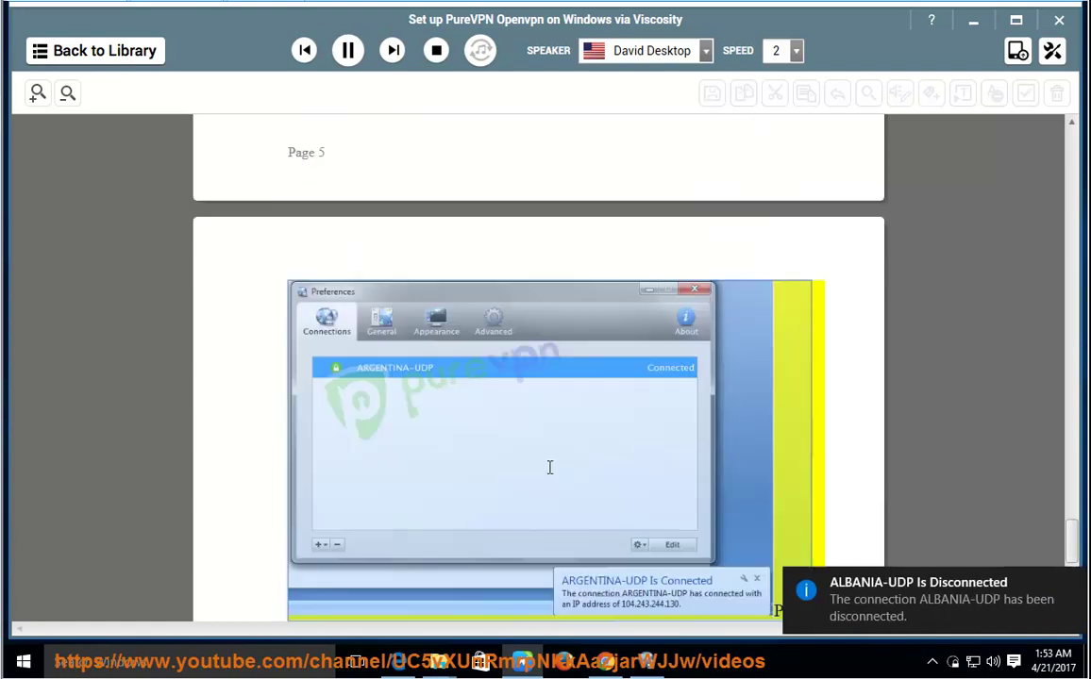